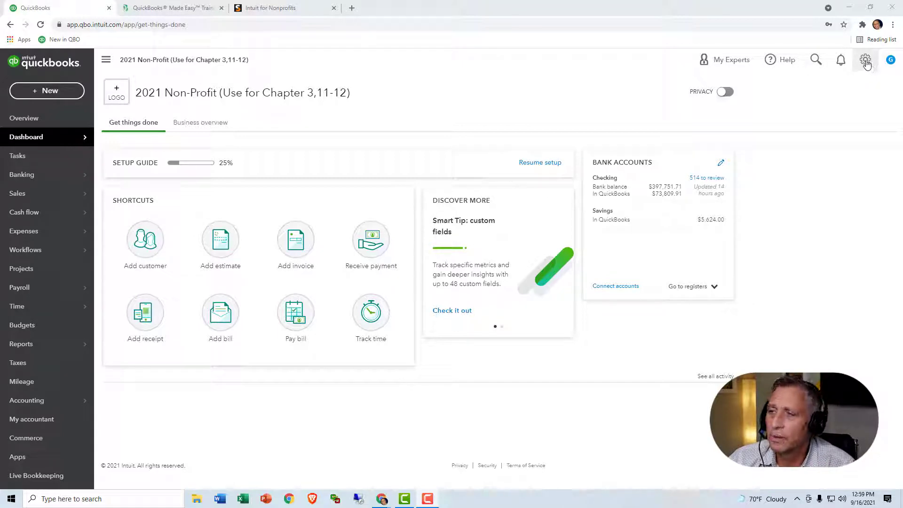
# Step: Open Account and settings at Billing & Subscription to view the Advanced trial at $90/mo
pyautogui.click(864, 60)
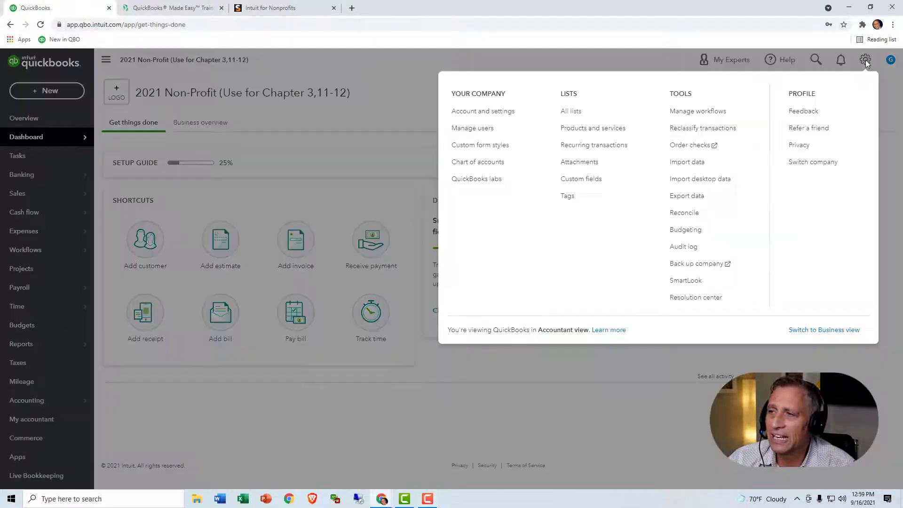
pyautogui.click(513, 120)
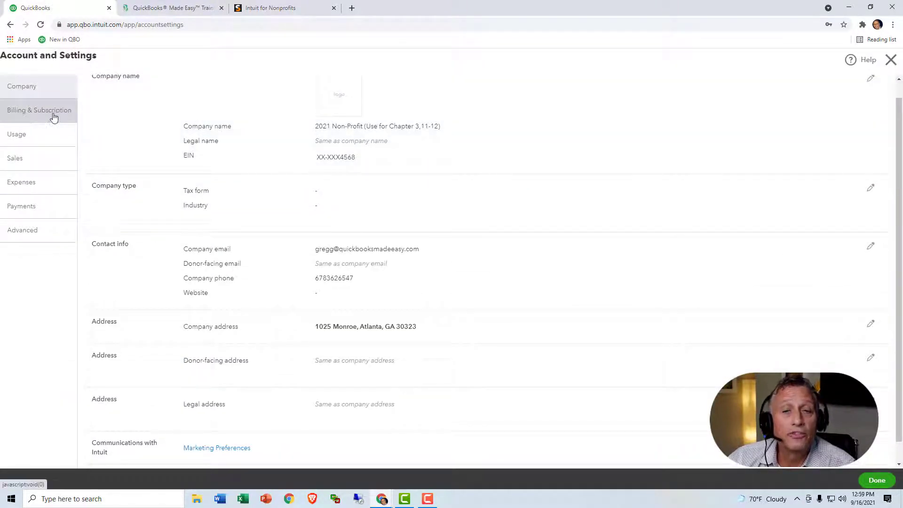
pyautogui.click(52, 116)
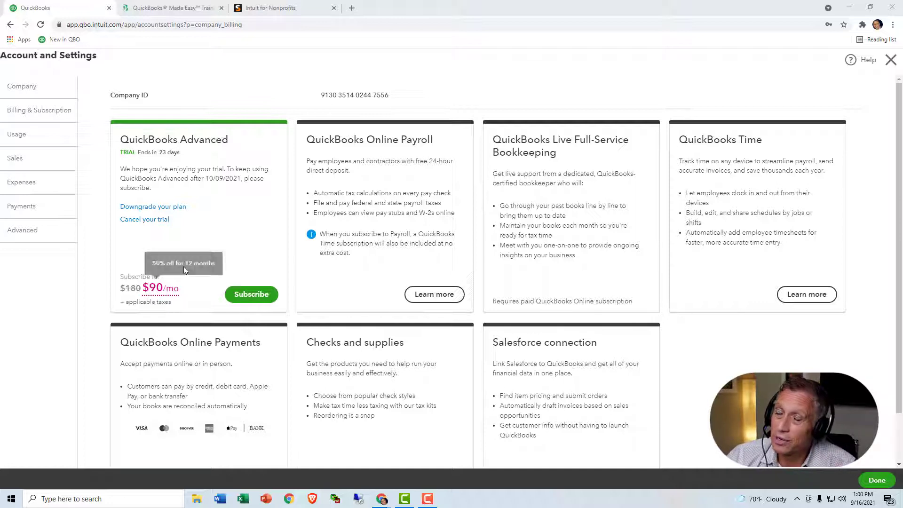
# Step: Review TechSoup's nonprofit QuickBooks offers, then return to QuickBooks' Company settings section
pyautogui.click(267, 8)
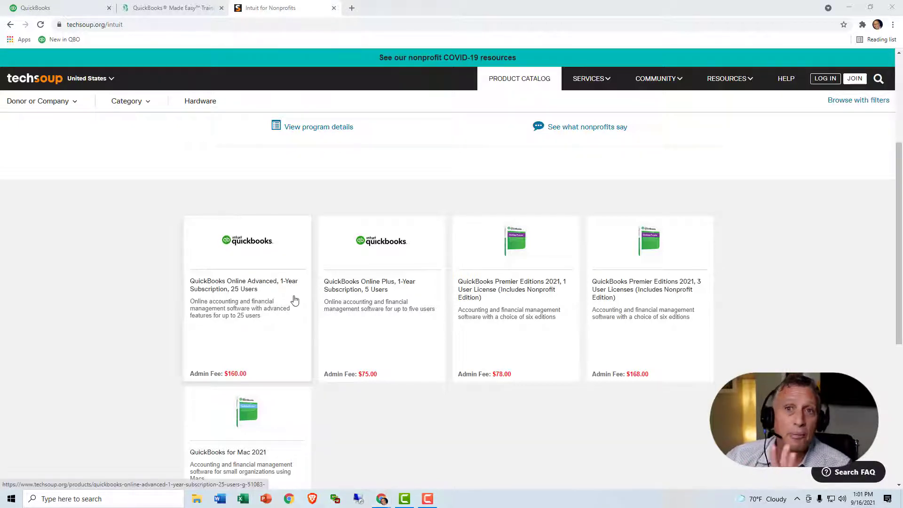
pyautogui.click(77, 9)
pyautogui.click(38, 92)
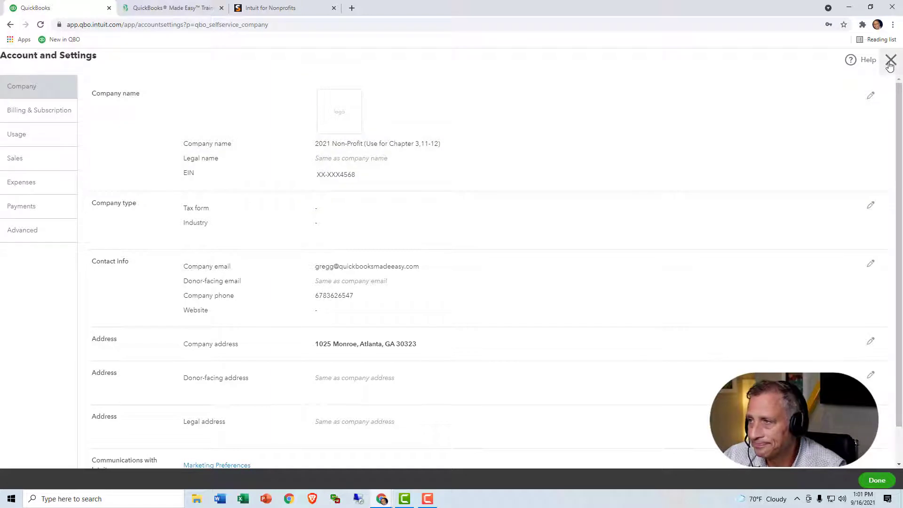
# Step: Close Account and Settings and go to Manage users, listing the four active users
pyautogui.click(890, 61)
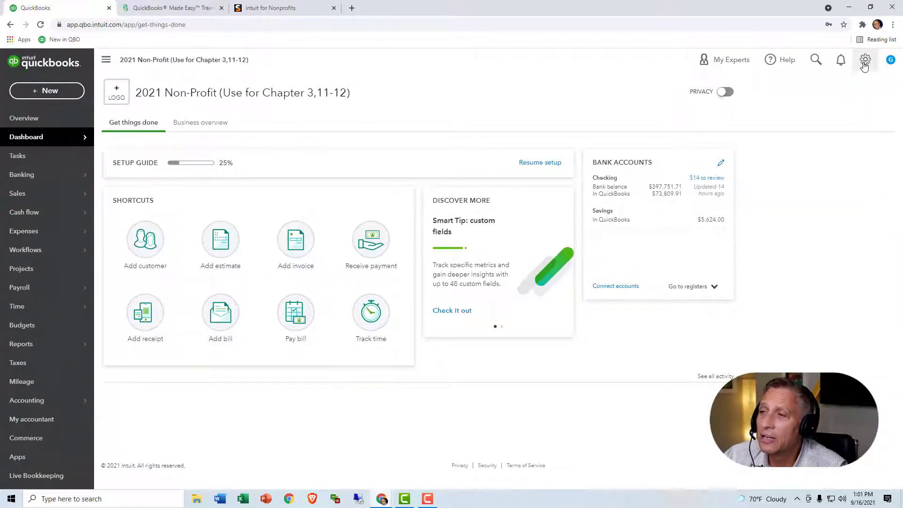
pyautogui.click(864, 60)
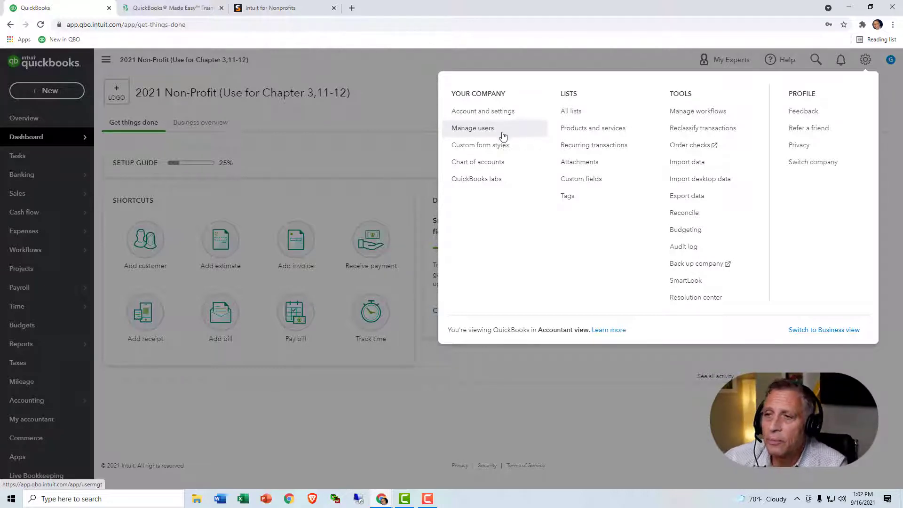
pyautogui.click(501, 135)
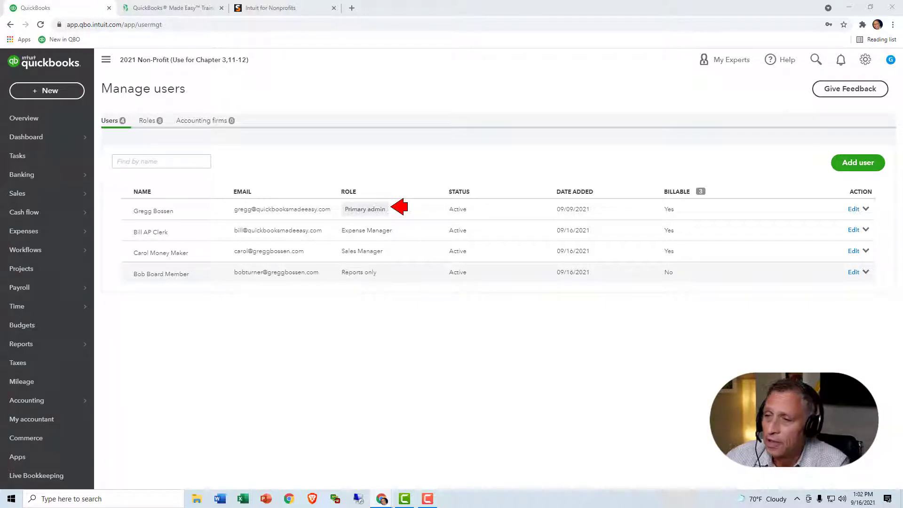
# Step: Begin adding a new user with the Reports only role selected
pyautogui.click(853, 163)
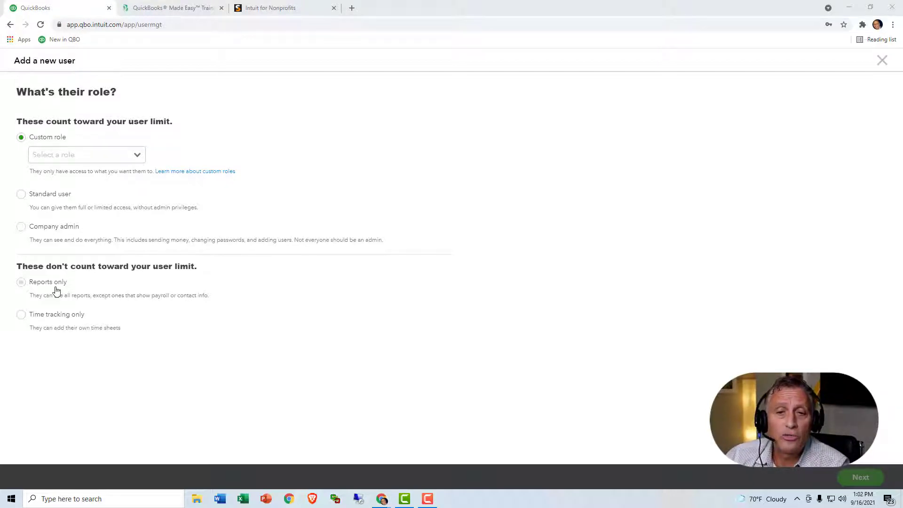
pyautogui.click(21, 283)
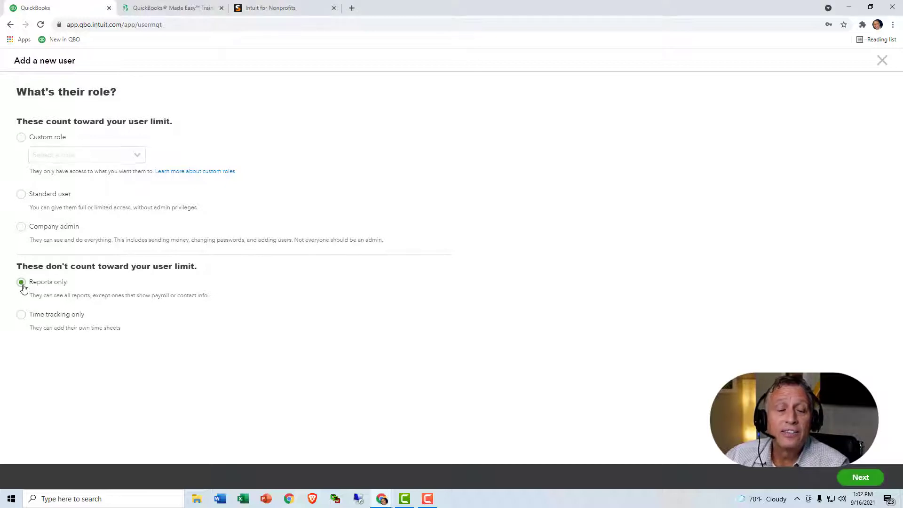
pyautogui.click(74, 282)
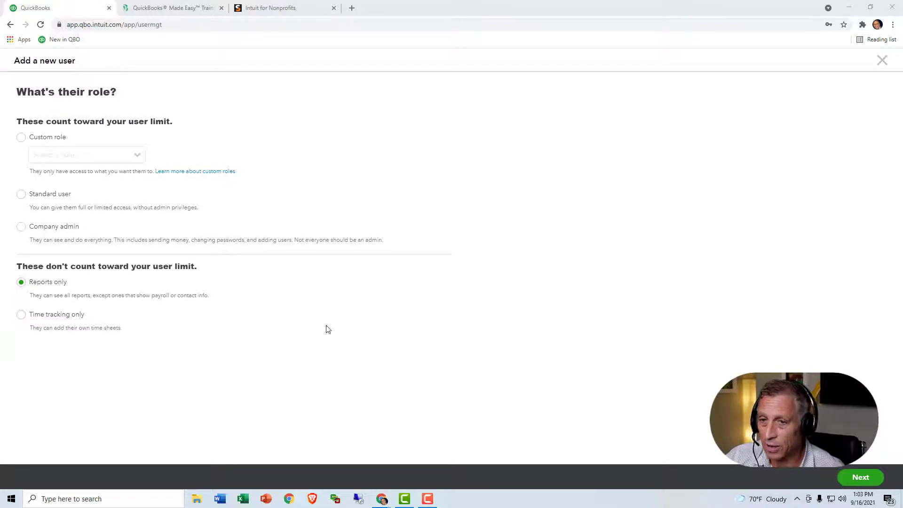
# Step: On the contact info step, enter the user's first and last name and pick the suggested e-mail
pyautogui.click(858, 477)
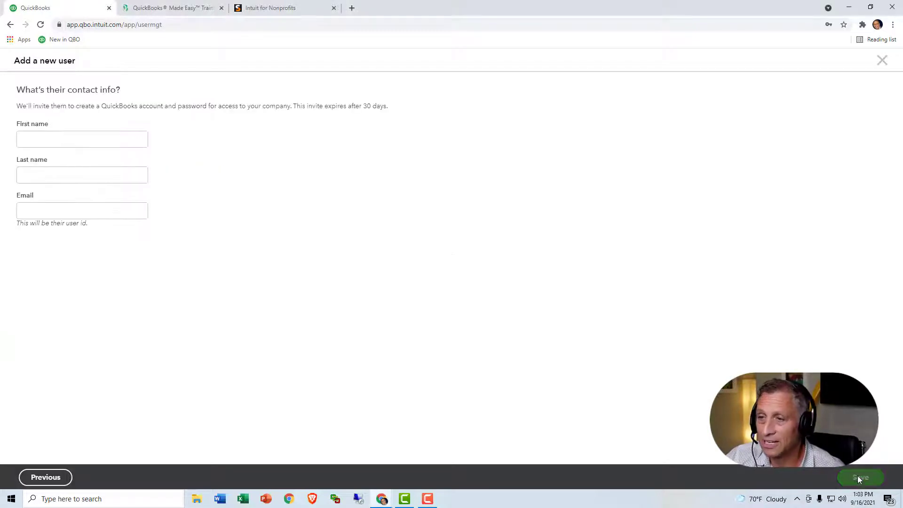
pyautogui.click(90, 142)
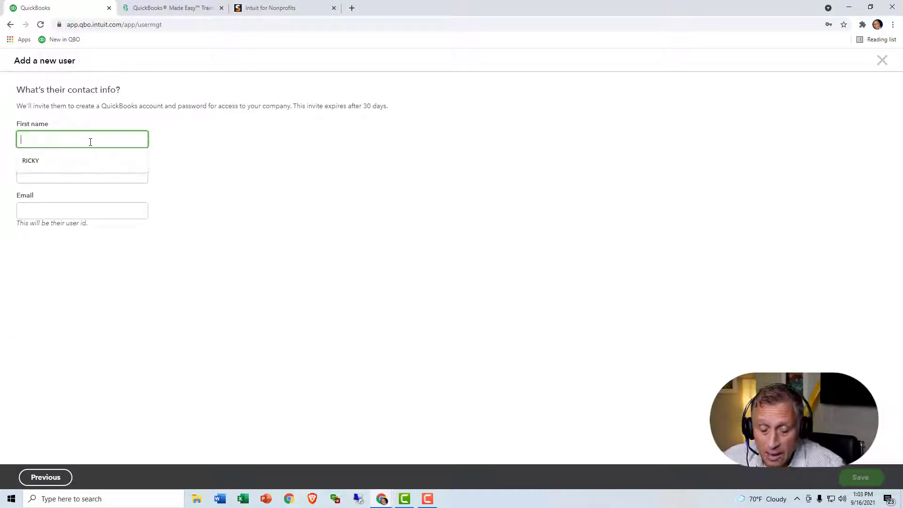
pyautogui.write('Bob')
pyautogui.press('Tab')
pyautogui.write('Board emeber')
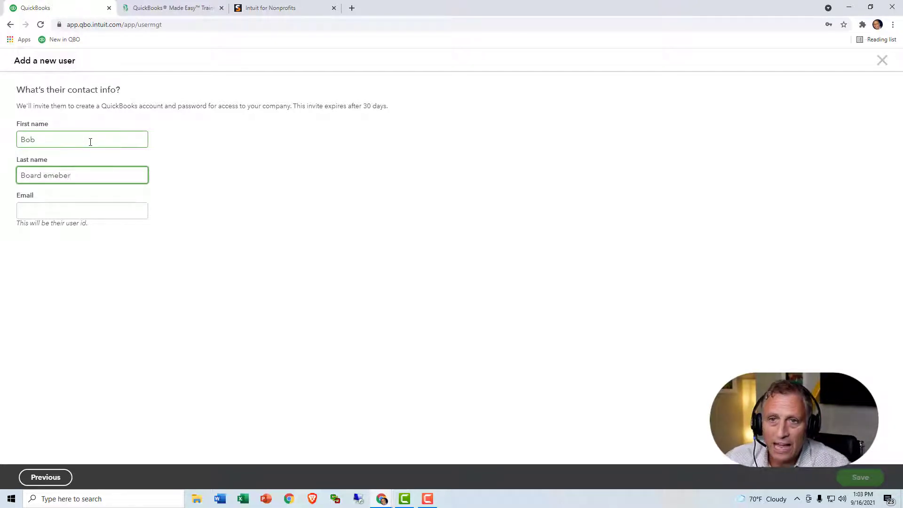
pyautogui.press('BackSpace')
pyautogui.press('BackSpace')
pyautogui.press('BackSpace')
pyautogui.press('BackSpace')
pyautogui.press('BackSpace')
pyautogui.press('BackSpace')
pyautogui.press('BackSpace')
pyautogui.write('Member')
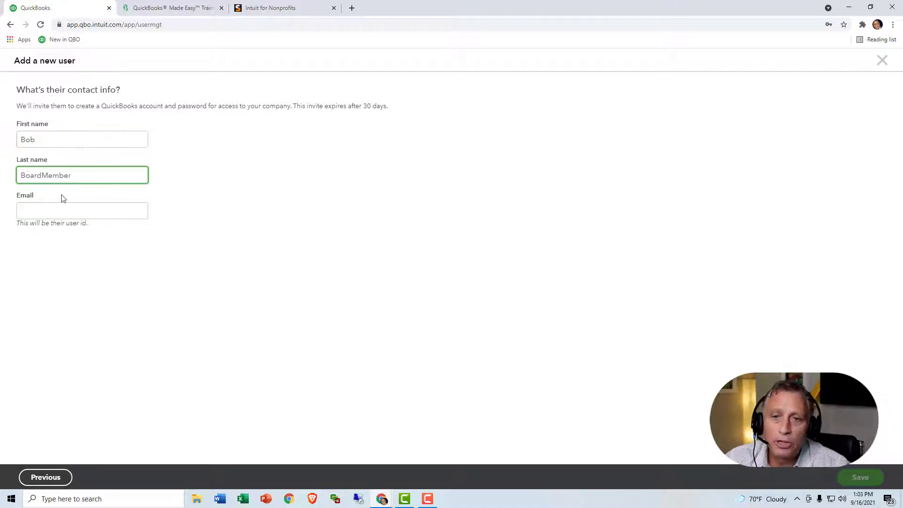
pyautogui.click(42, 176)
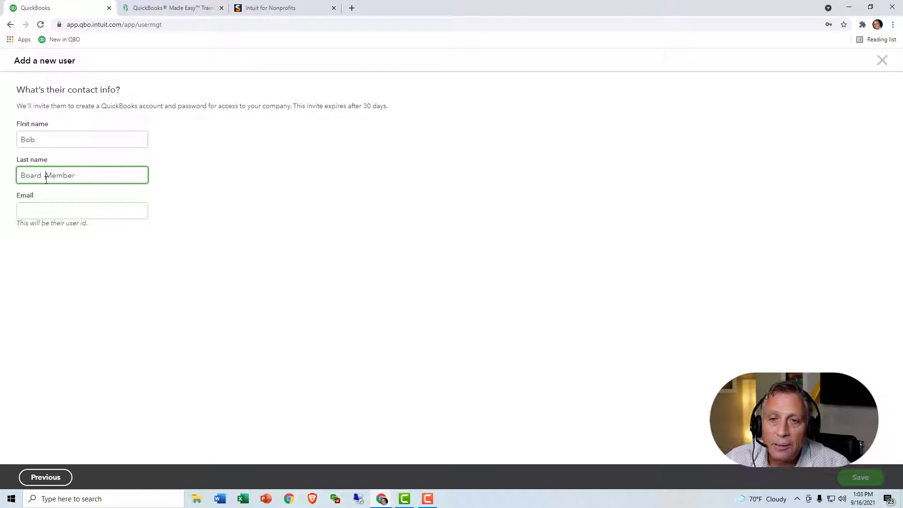
pyautogui.click(54, 212)
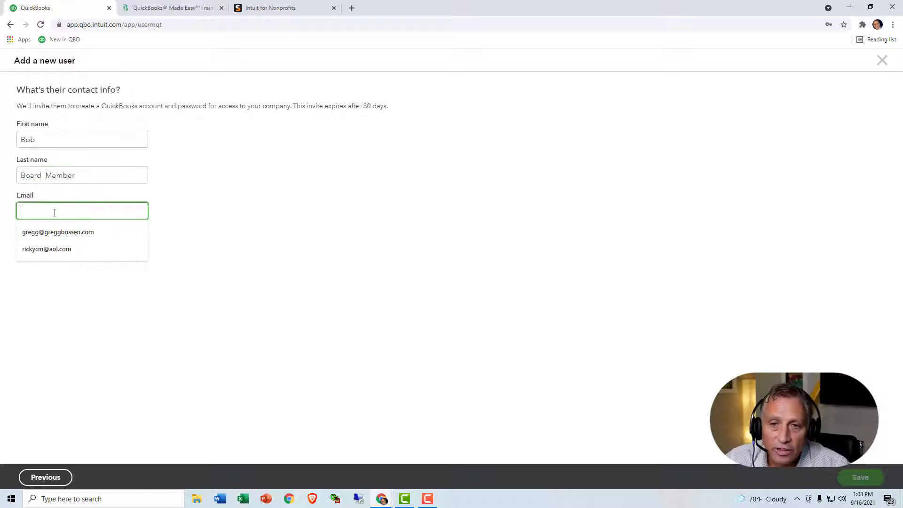
pyautogui.click(49, 250)
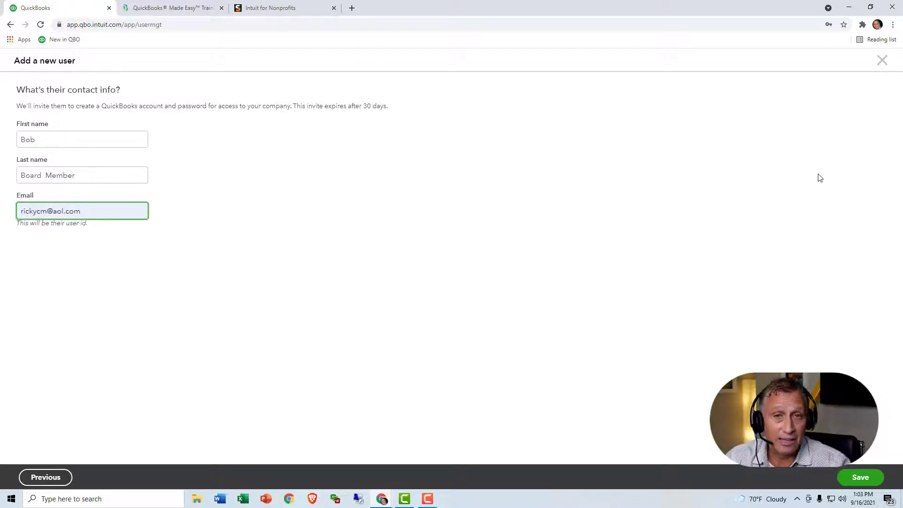
pyautogui.click(883, 60)
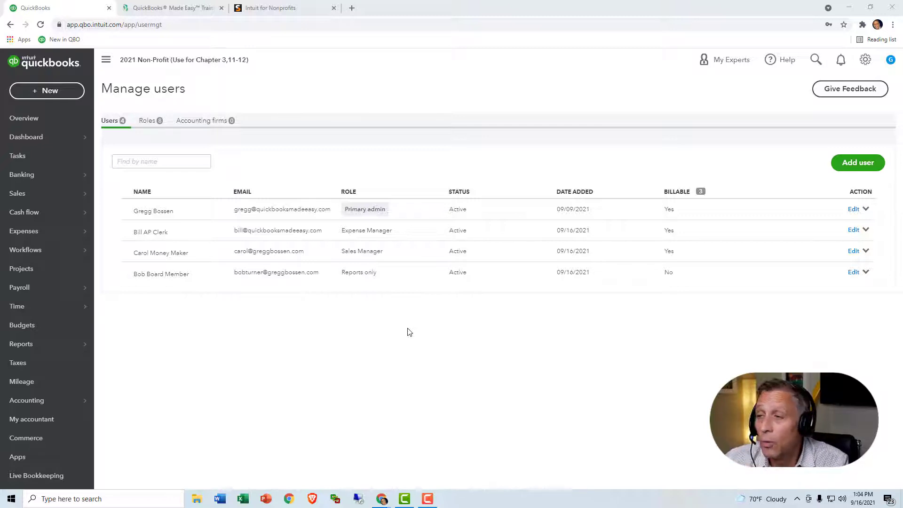
pyautogui.click(846, 162)
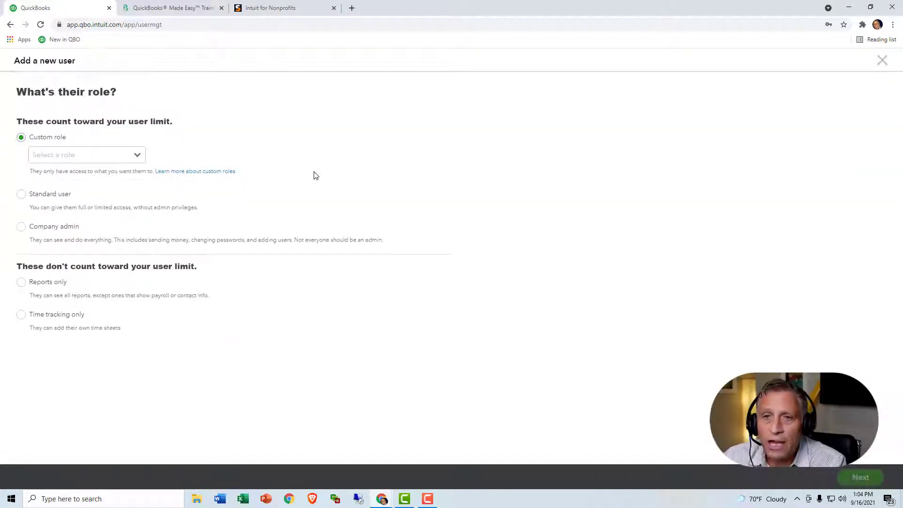
pyautogui.click(139, 158)
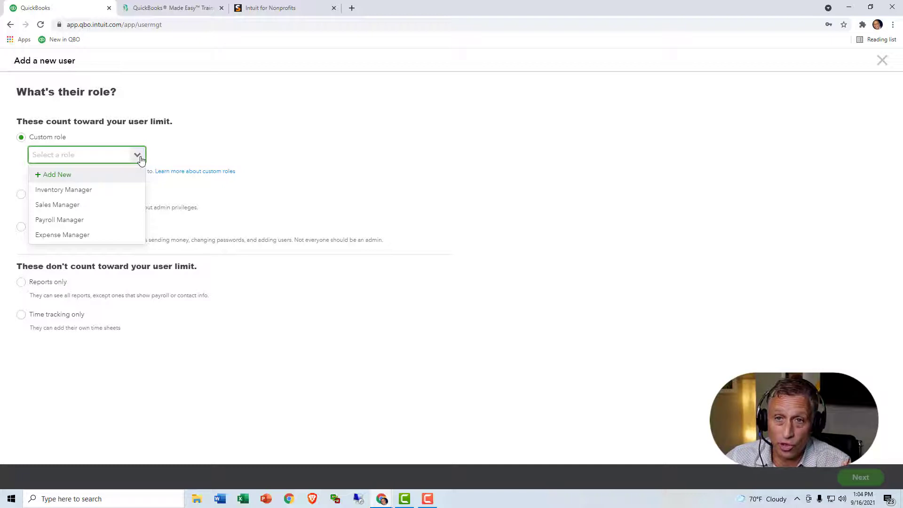
pyautogui.click(258, 151)
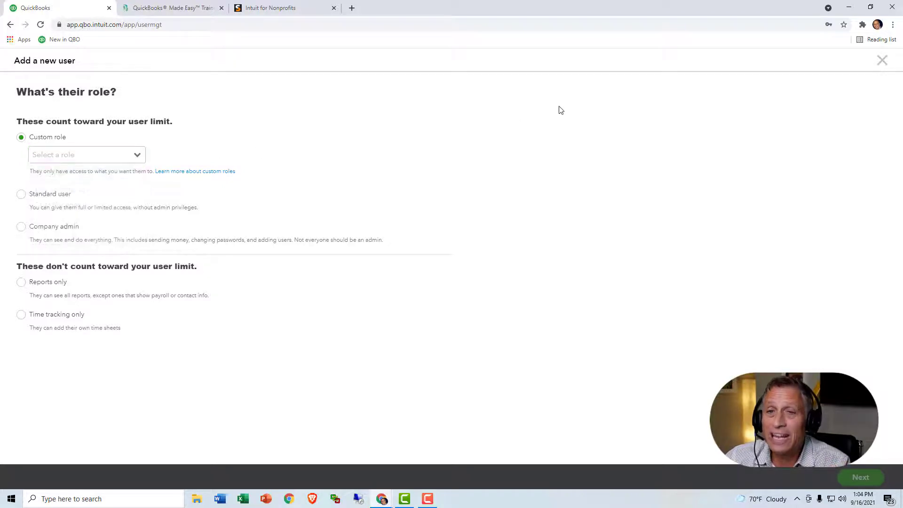
pyautogui.click(881, 61)
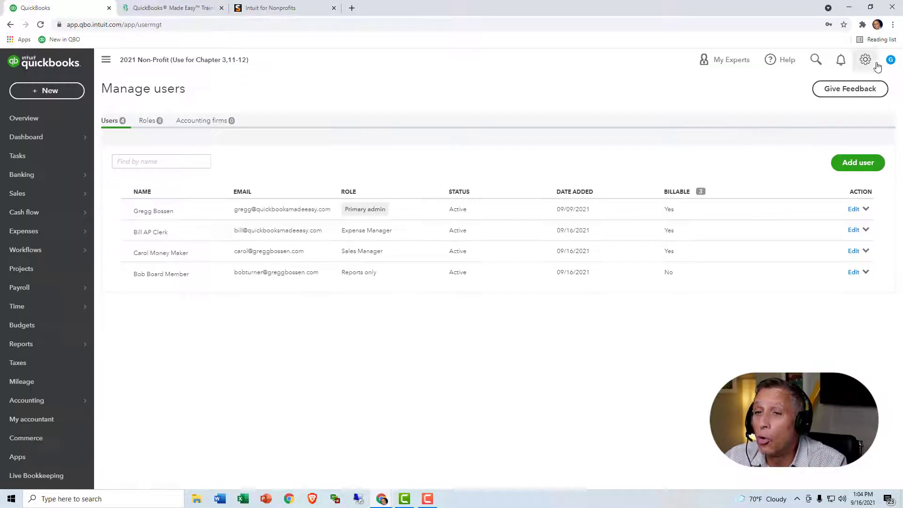
# Step: Open the Expense Manager role, scroll through its permissions, and close it unsaved
pyautogui.click(150, 124)
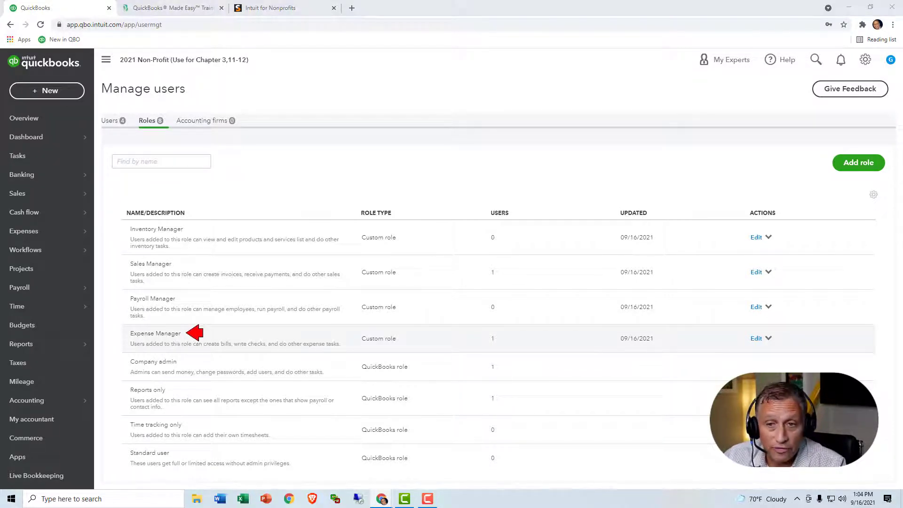
pyautogui.click(755, 341)
pyautogui.click(756, 339)
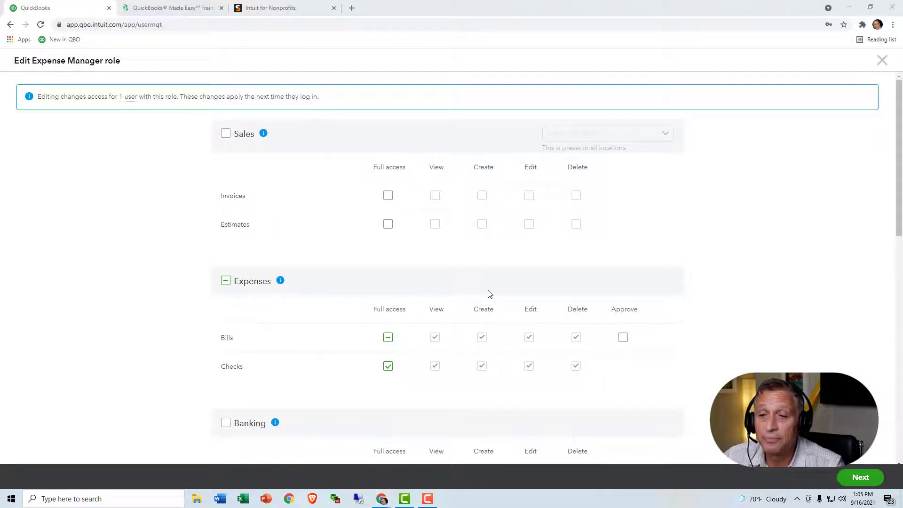
pyautogui.scroll(-5, 488, 294)
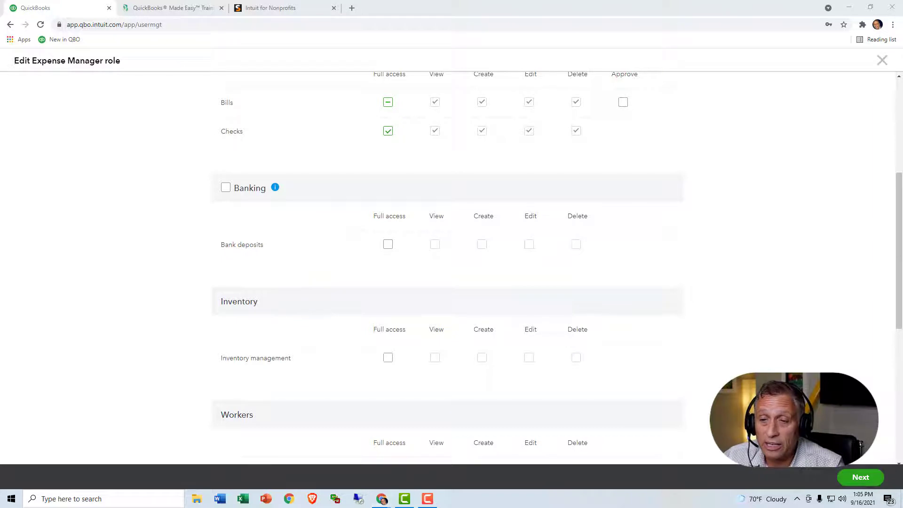
pyautogui.scroll(-3, 306, 324)
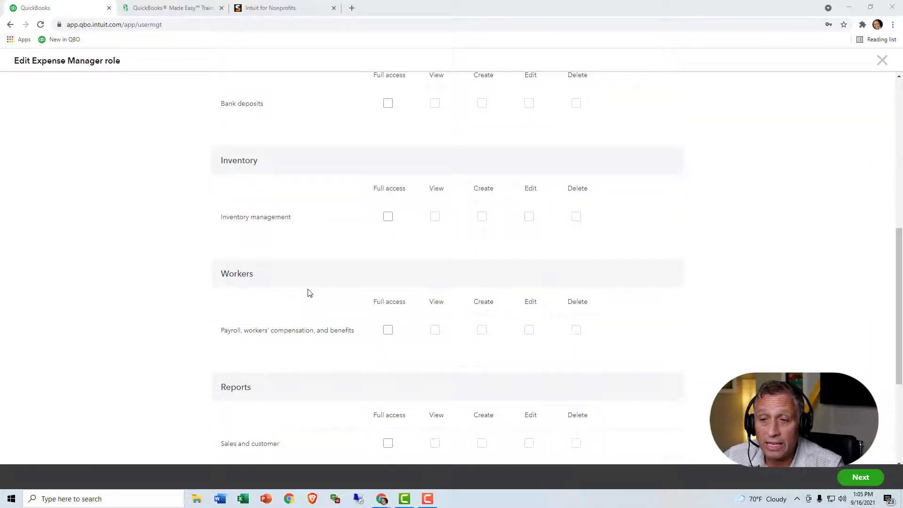
pyautogui.scroll(-2, 305, 311)
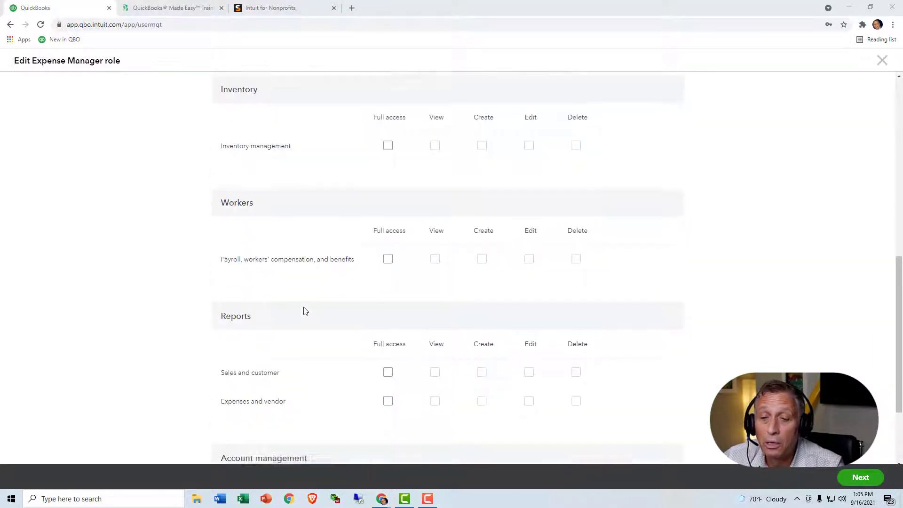
pyautogui.scroll(-3, 306, 310)
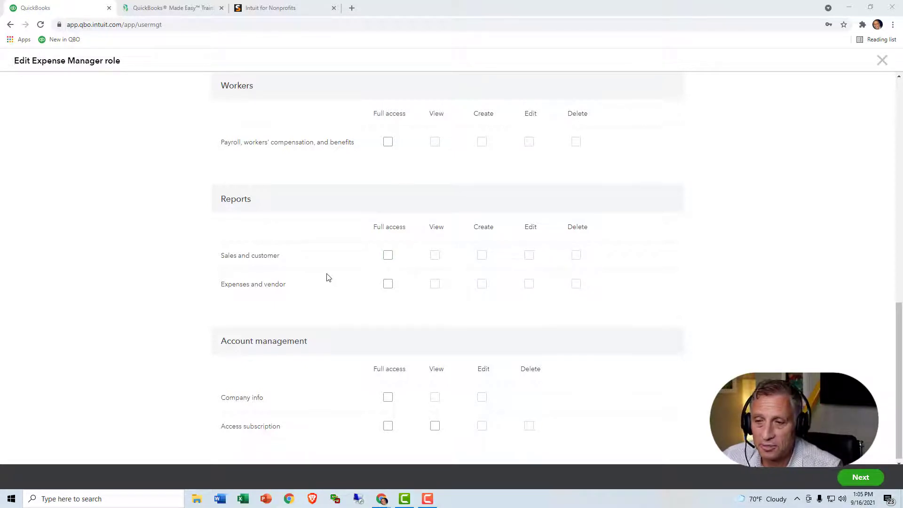
pyautogui.click(860, 478)
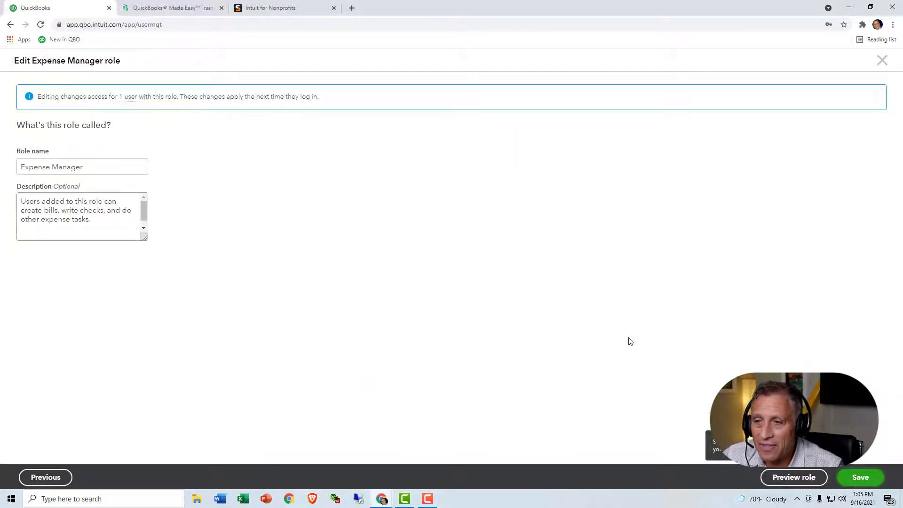
pyautogui.click(885, 63)
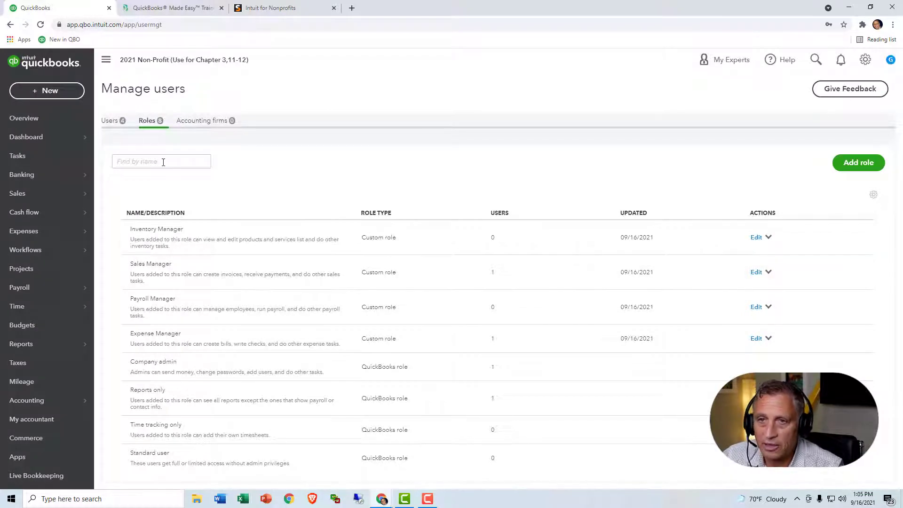
# Step: In the users list, confirm the sales user's role is Sales Manager and close without changes
pyautogui.click(117, 123)
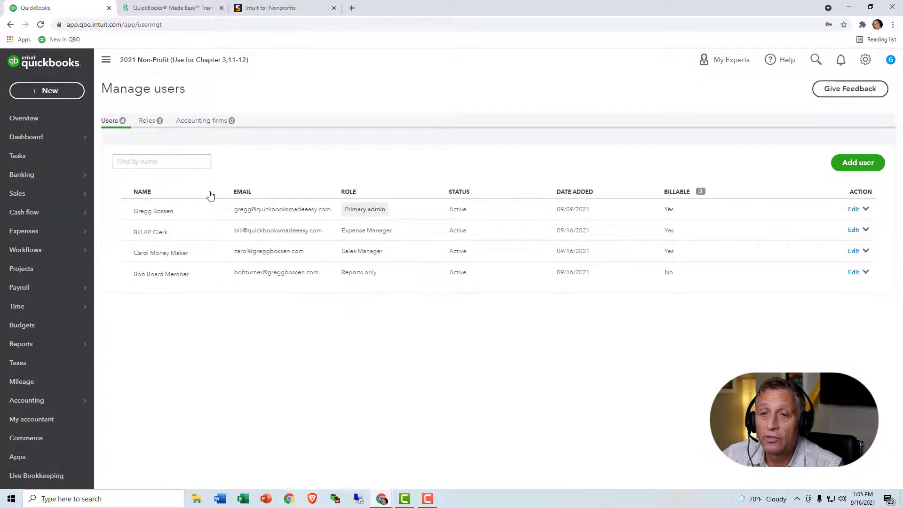
pyautogui.click(854, 251)
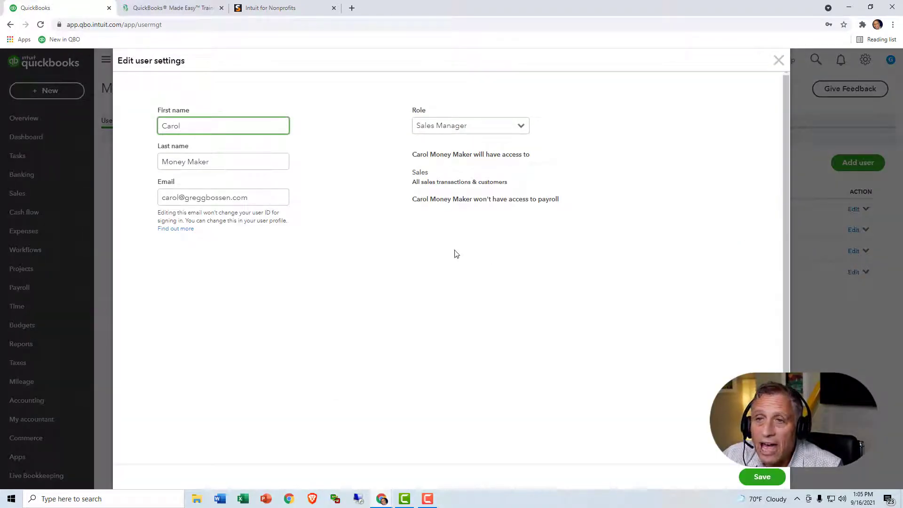
pyautogui.click(519, 129)
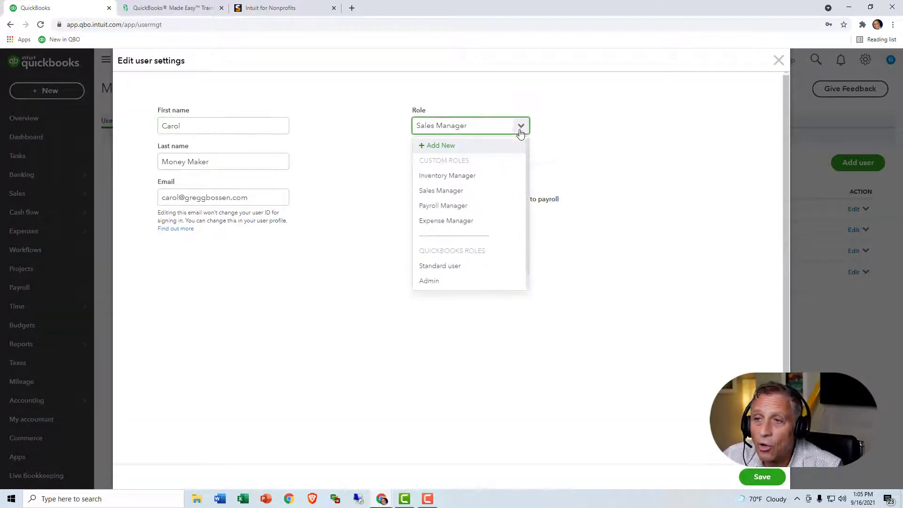
pyautogui.click(550, 133)
pyautogui.click(777, 61)
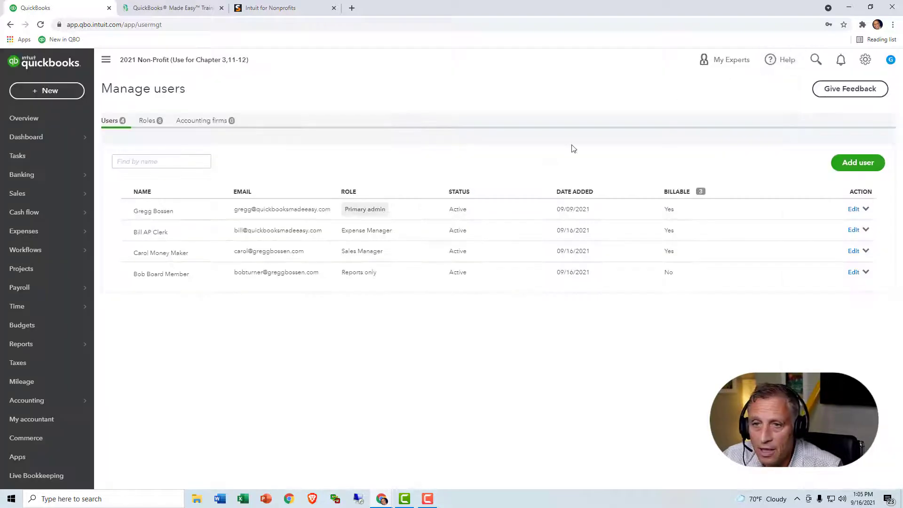
# Step: Confirm the AP clerk's role is Expense Manager, then reopen and close the sales user's settings
pyautogui.click(853, 231)
pyautogui.click(523, 126)
pyautogui.click(522, 126)
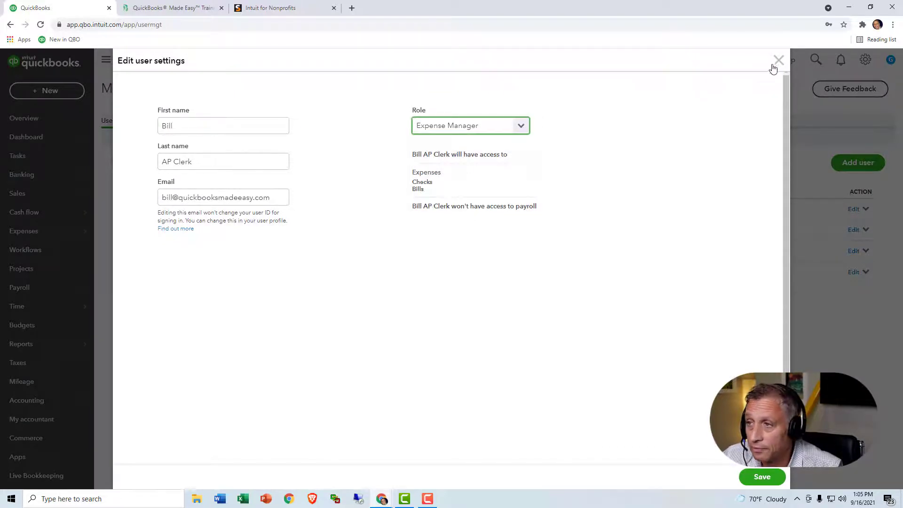
pyautogui.click(776, 62)
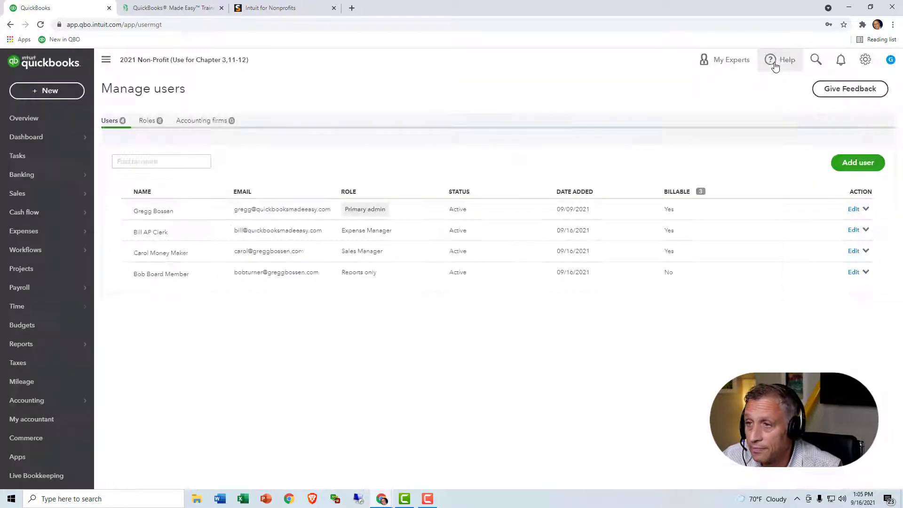
pyautogui.click(855, 251)
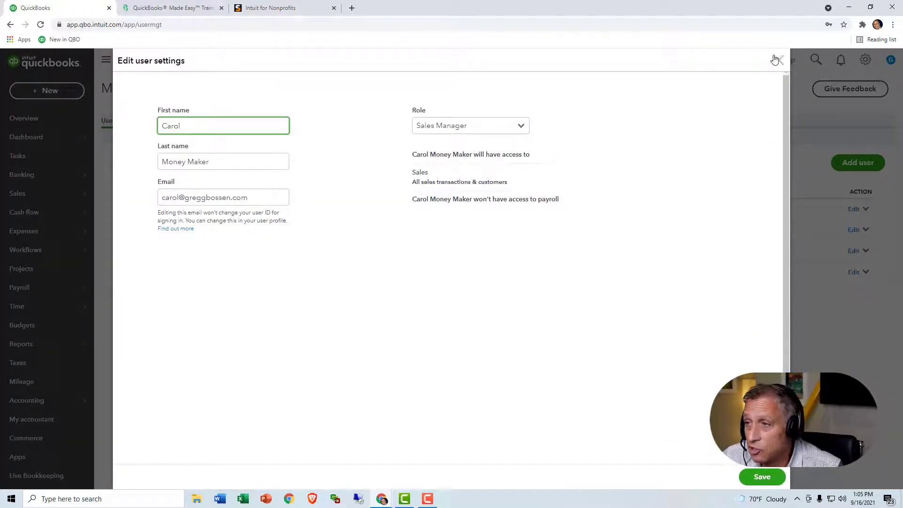
pyautogui.click(777, 60)
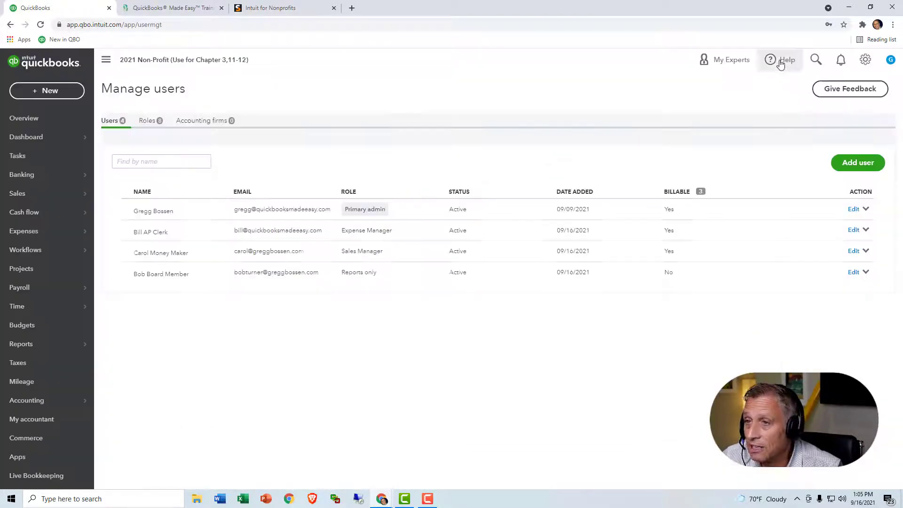
# Step: Grant the Sales Manager role Full access to Sales and customer reports, acknowledge the notice, and save
pyautogui.click(156, 123)
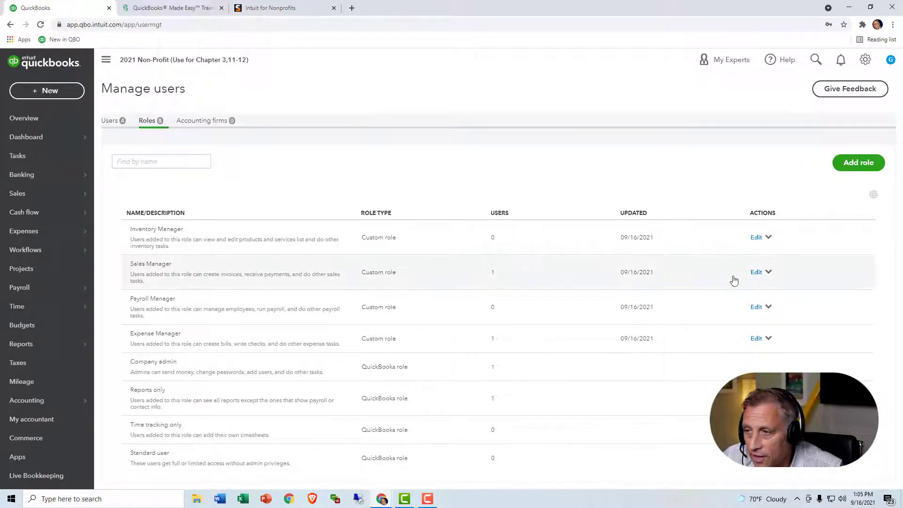
pyautogui.click(755, 272)
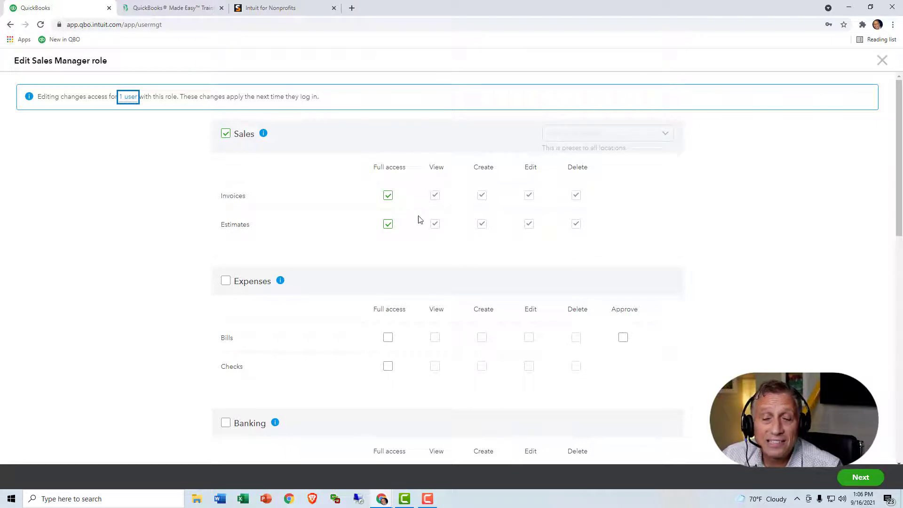
pyautogui.scroll(-1, 420, 219)
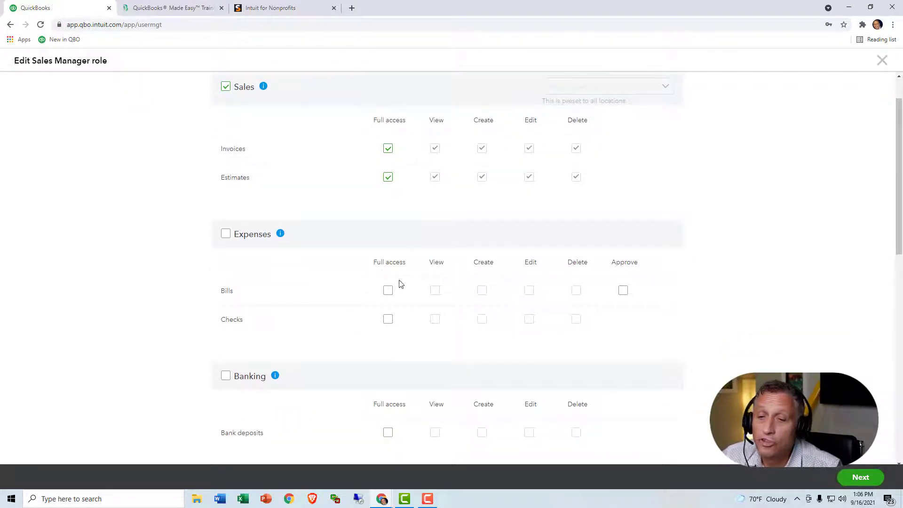
pyautogui.scroll(-10, 382, 311)
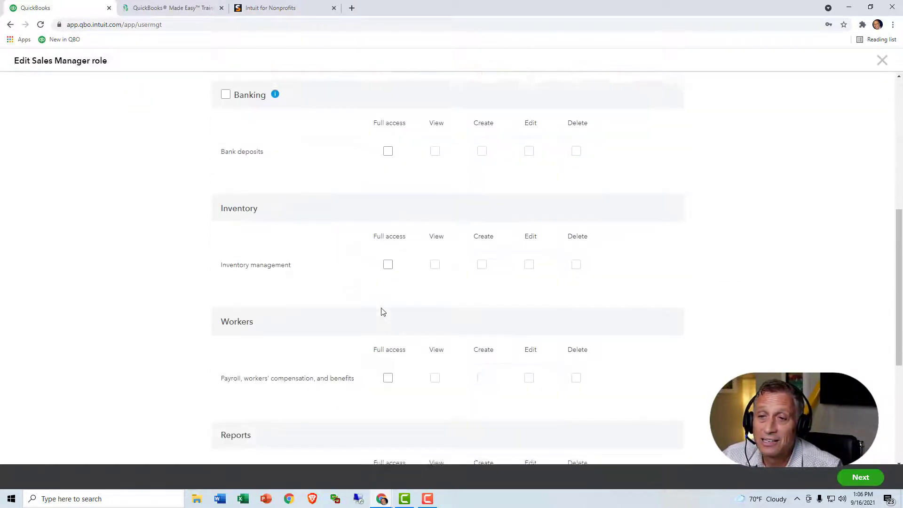
pyautogui.scroll(-1, 382, 312)
pyautogui.scroll(4, 382, 311)
pyautogui.scroll(-4, 381, 313)
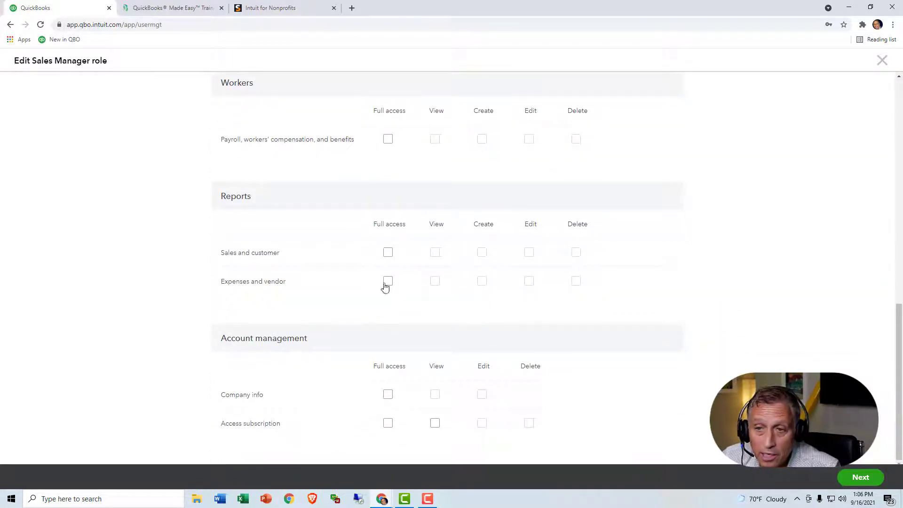
pyautogui.click(387, 256)
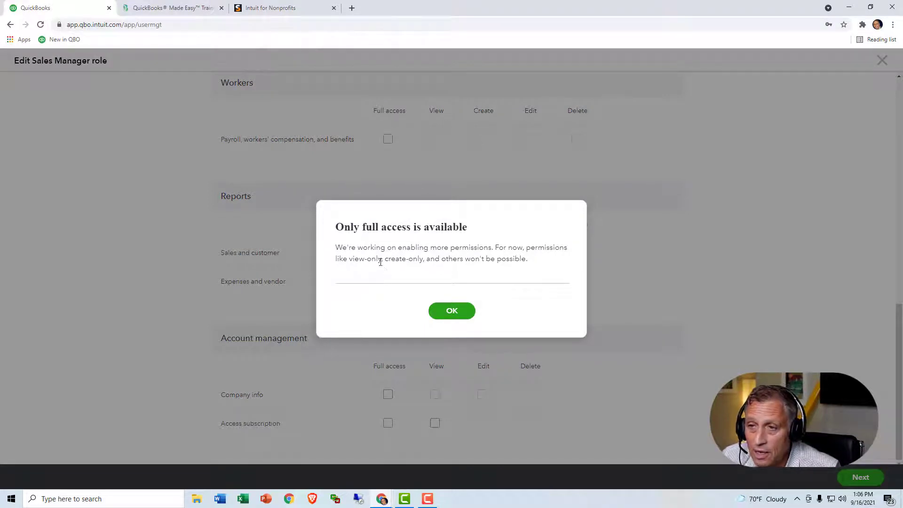
pyautogui.click(450, 311)
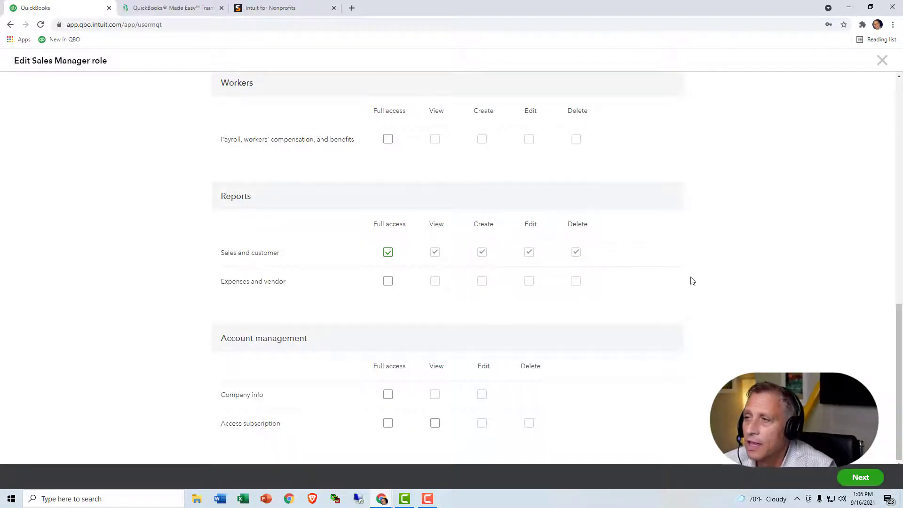
pyautogui.click(860, 476)
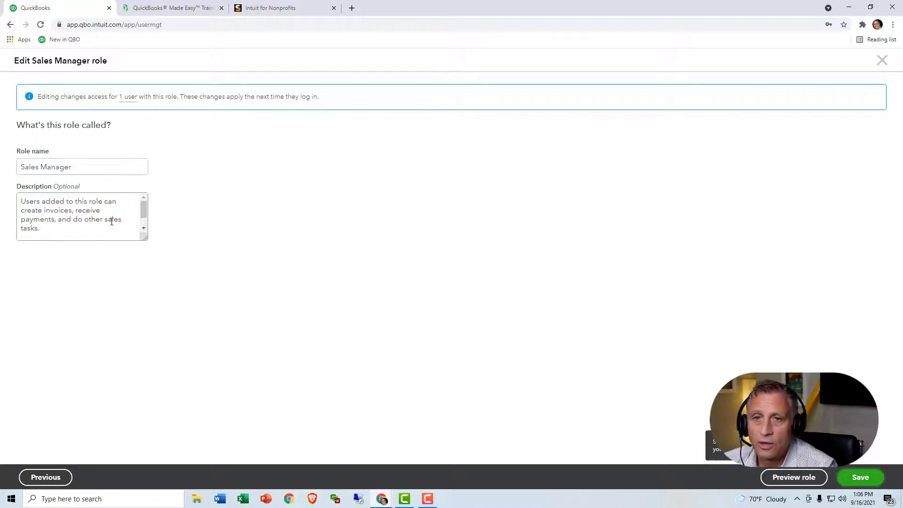
pyautogui.click(79, 170)
pyautogui.click(874, 482)
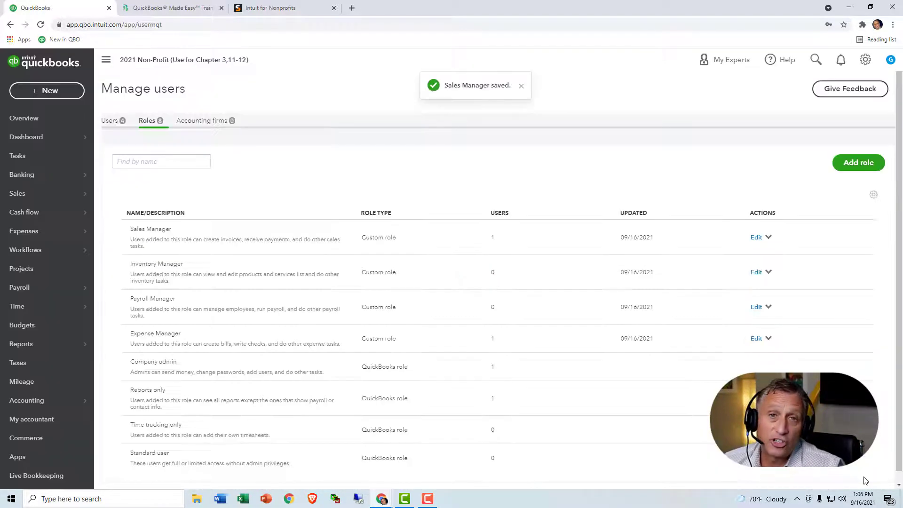
# Step: Reopen the sales user's settings, keep the Sales Manager role, and save
pyautogui.click(111, 121)
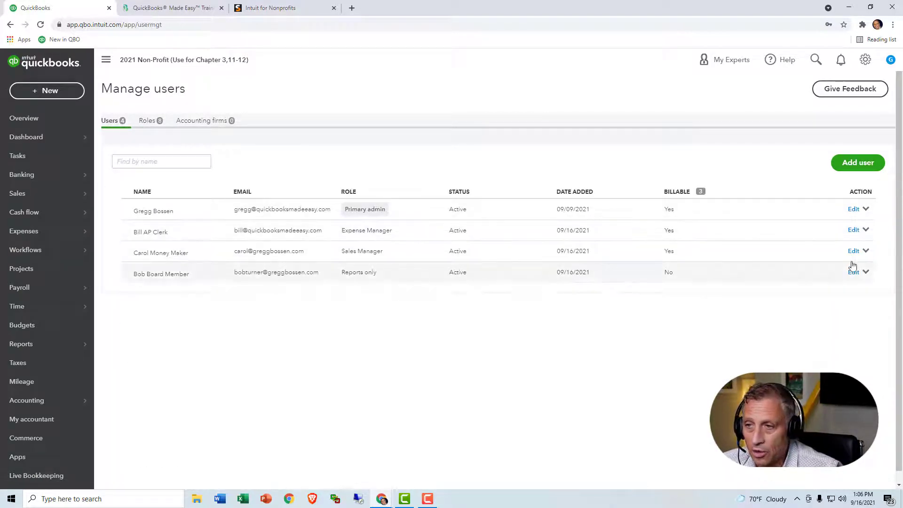
pyautogui.click(854, 252)
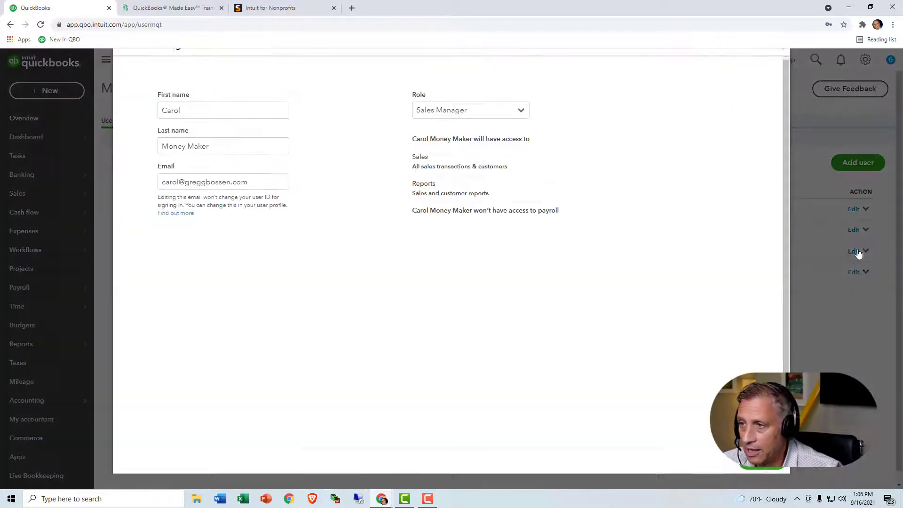
pyautogui.click(522, 130)
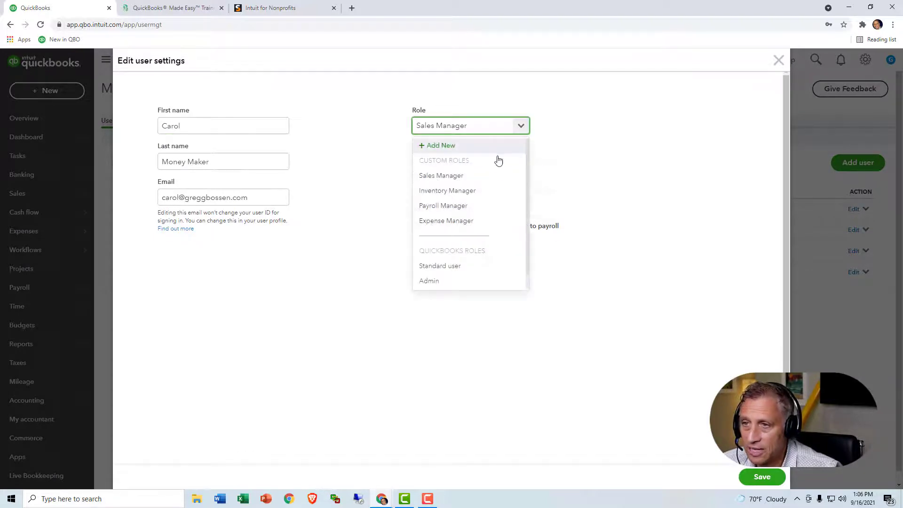
pyautogui.click(479, 178)
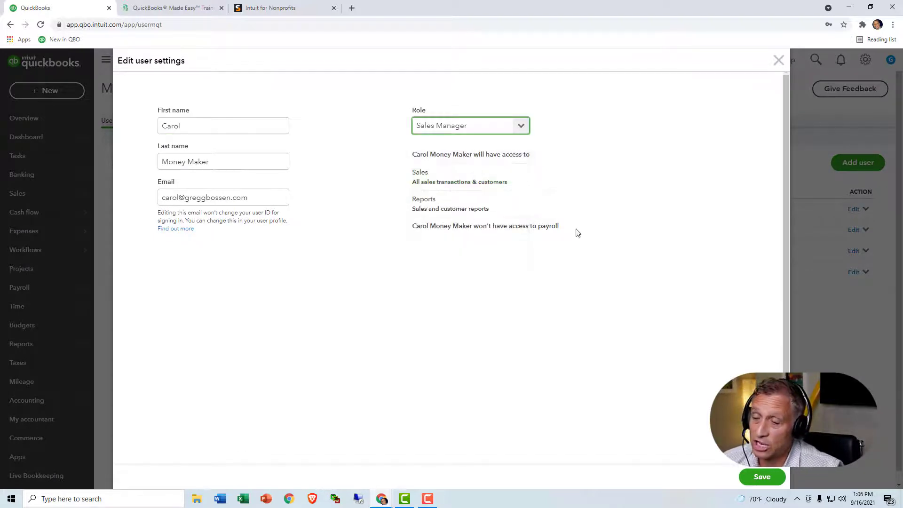
pyautogui.click(758, 476)
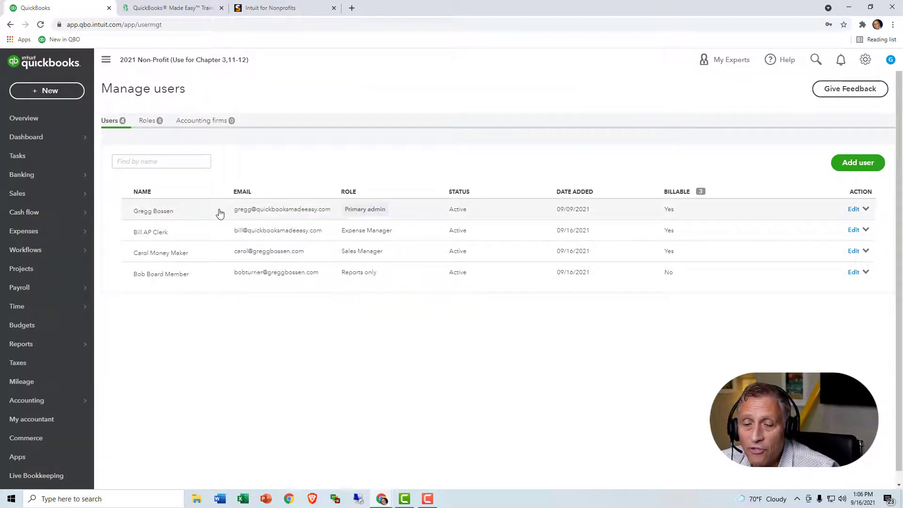
pyautogui.hotkey('ctrl', '2')
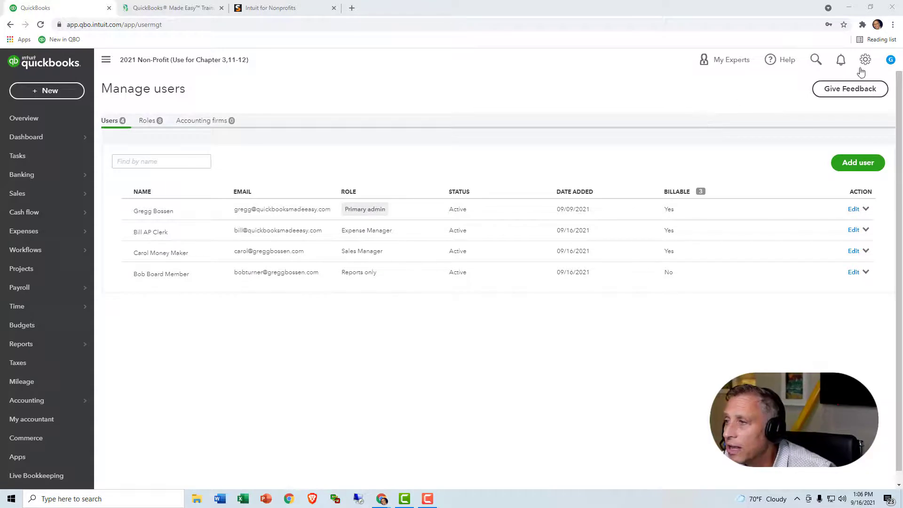
# Step: Sign out of the admin account and sign in with the sales user's saved user ID
pyautogui.click(890, 62)
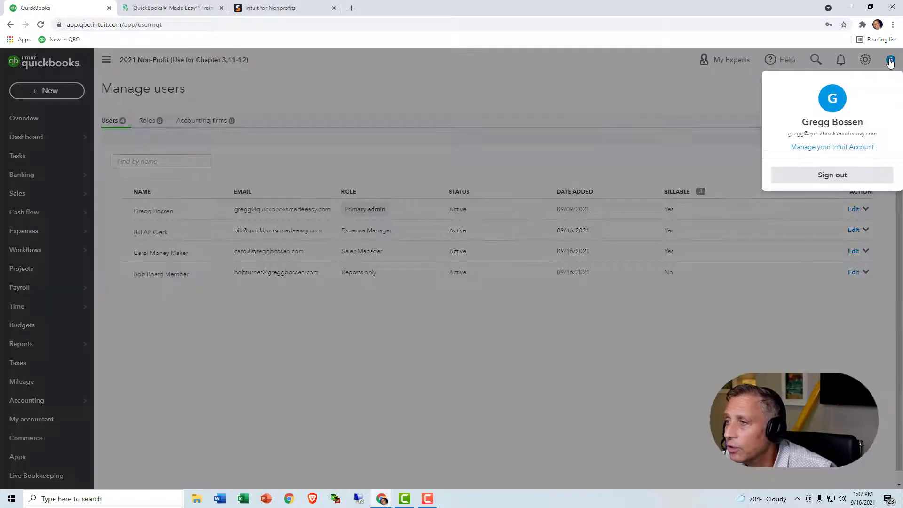
pyautogui.click(841, 176)
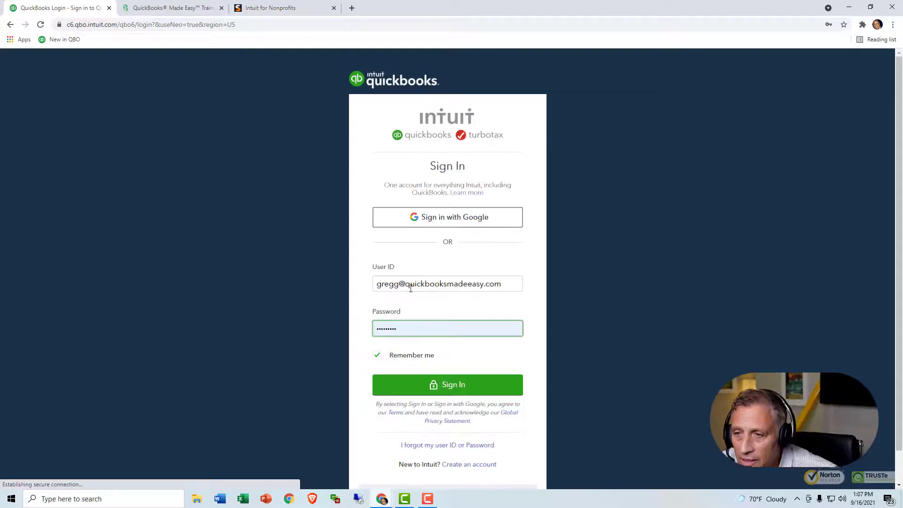
pyautogui.click(399, 284)
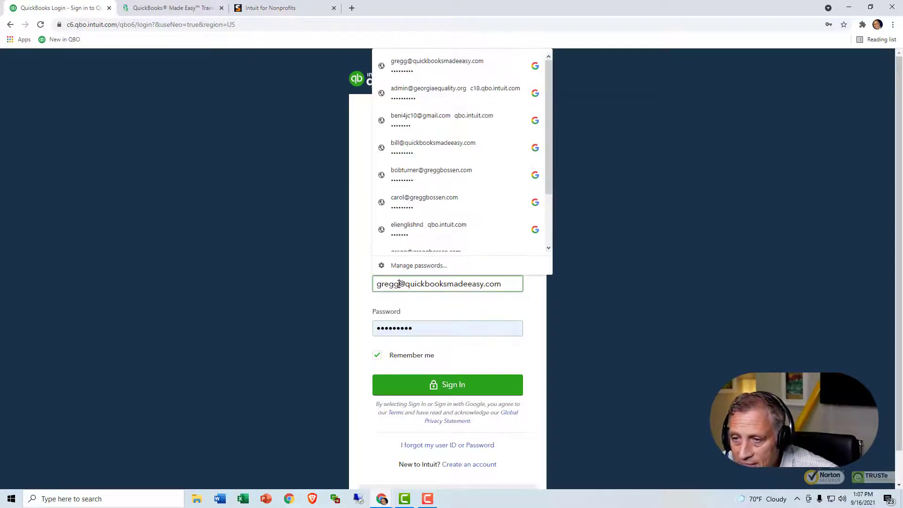
pyautogui.write('carol')
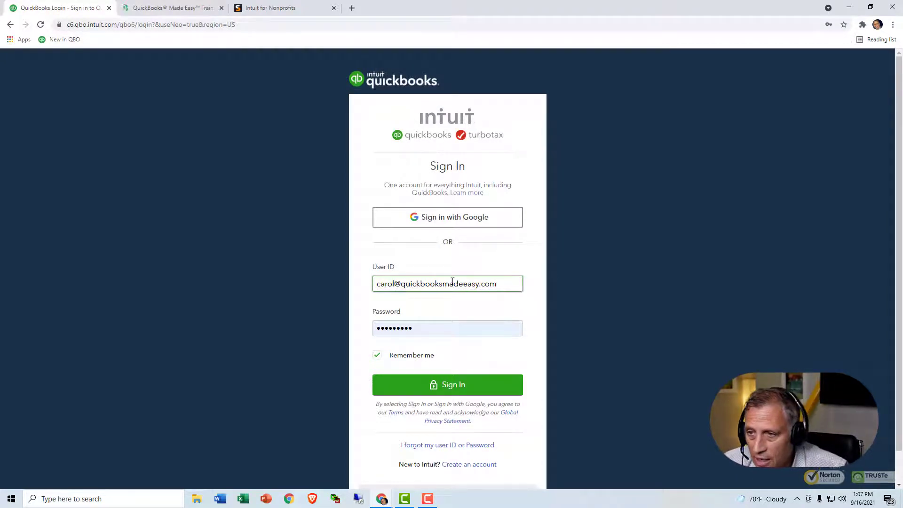
pyautogui.moveTo(509, 282); pyautogui.dragTo(364, 287)
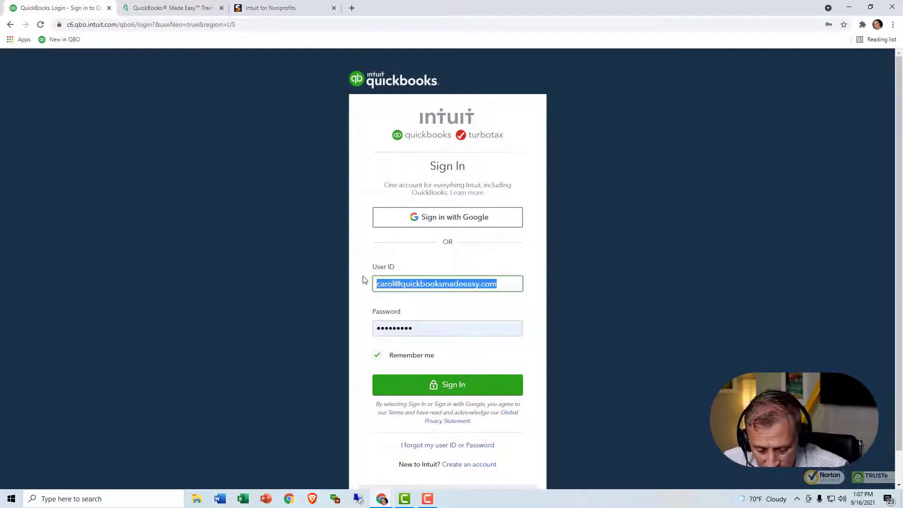
pyautogui.click(437, 308)
pyautogui.click(444, 385)
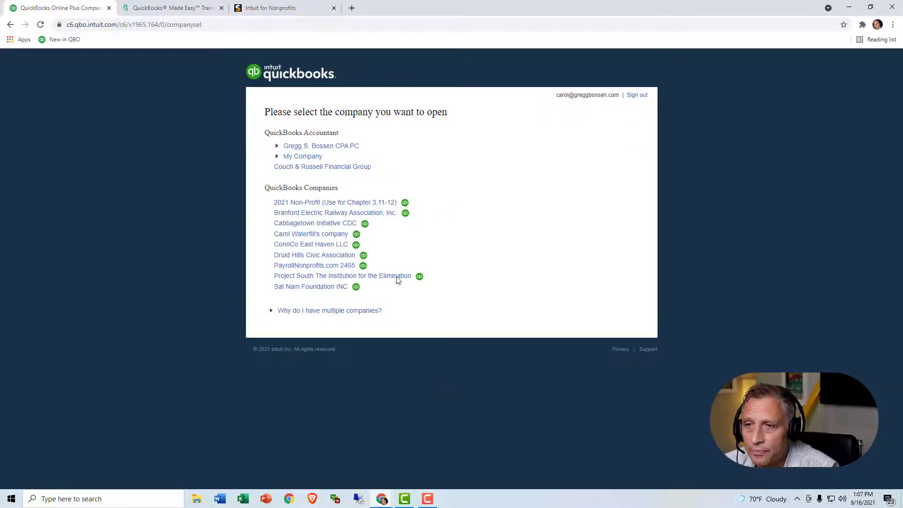
# Step: As Sales Manager, open the 2021 Non-Profit company, start and discard an invoice, then try paying bills
pyautogui.click(343, 205)
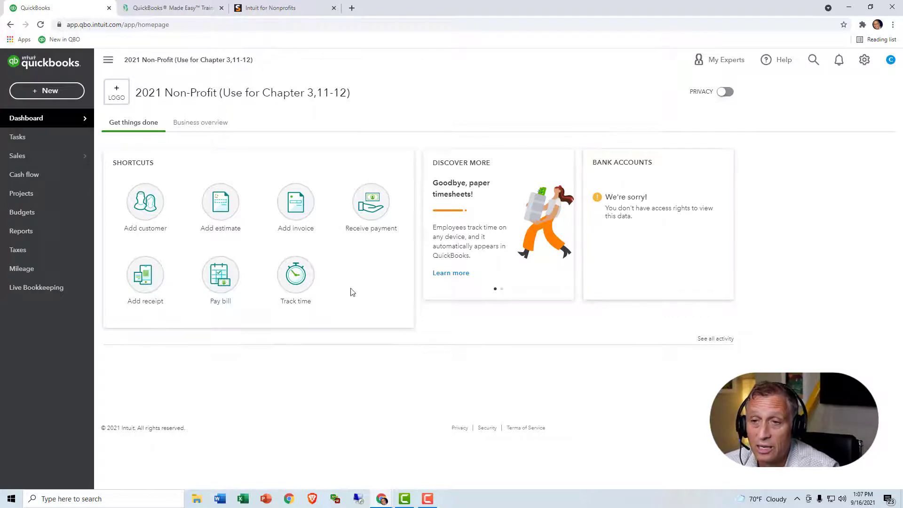
pyautogui.click(292, 213)
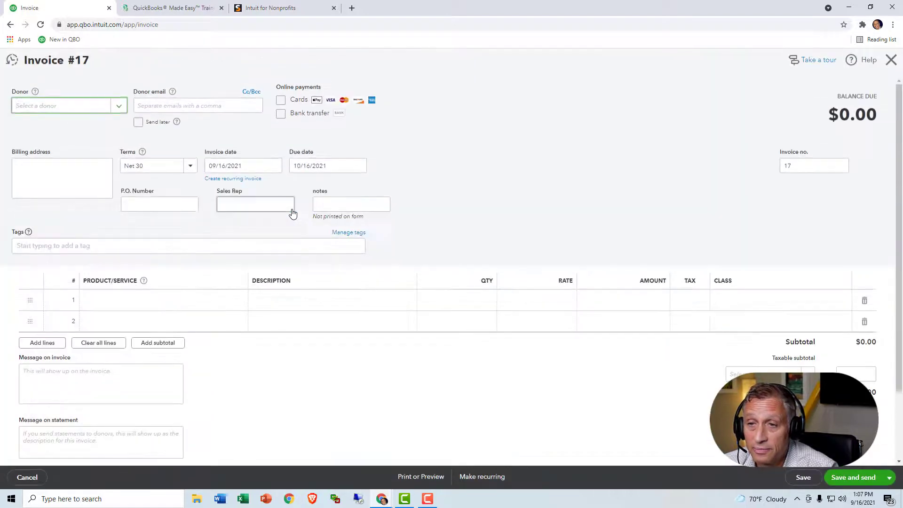
pyautogui.click(890, 60)
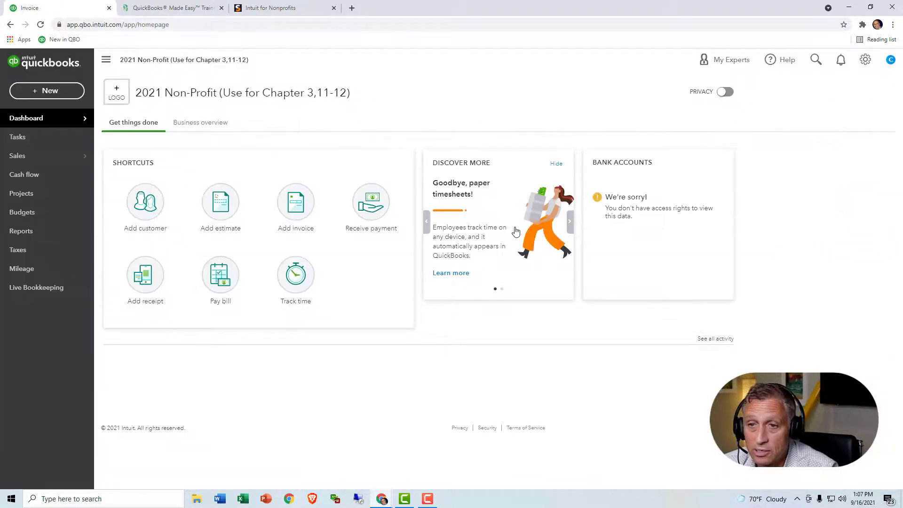
pyautogui.click(219, 282)
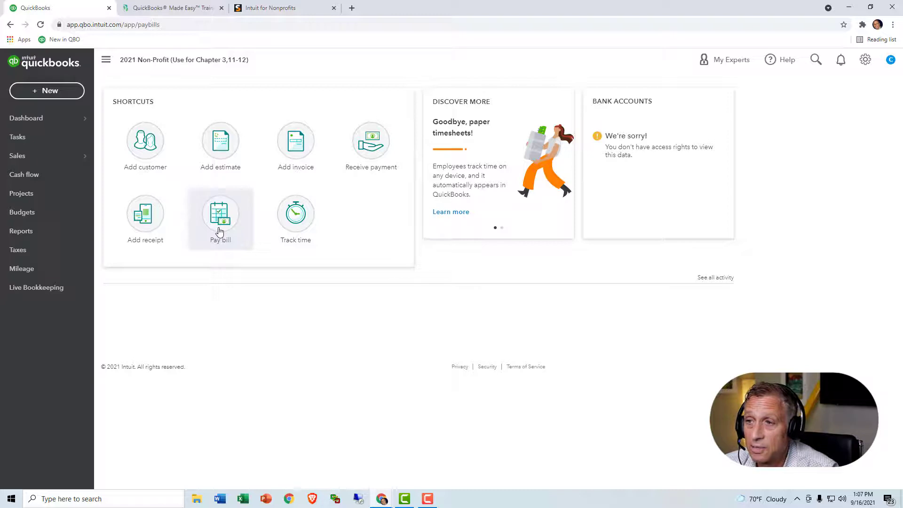
# Step: Sign out the Sales Manager, sign in with the AP clerk's saved login, and try adding a receipt
pyautogui.click(891, 61)
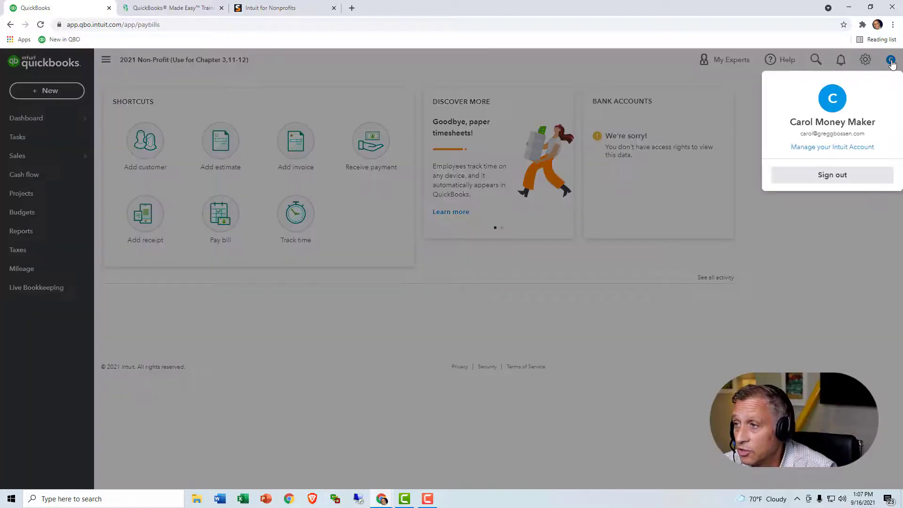
pyautogui.click(840, 174)
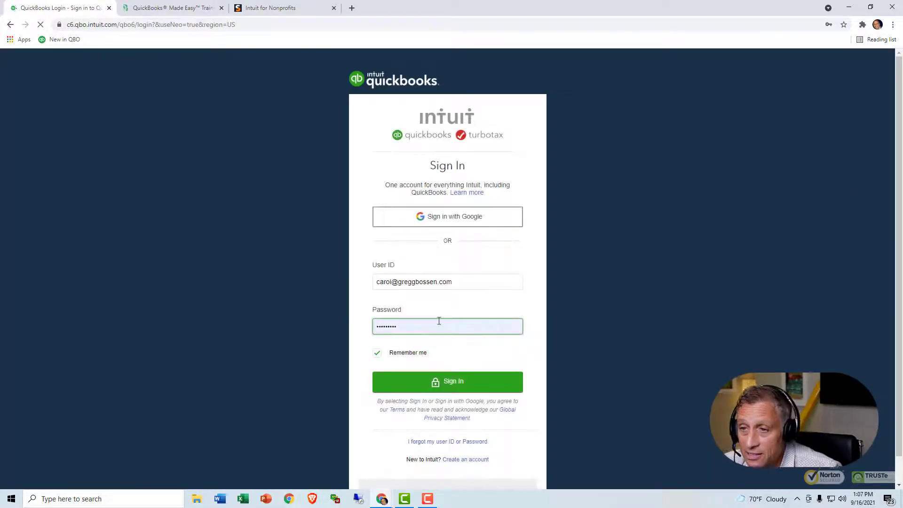
pyautogui.moveTo(452, 282); pyautogui.dragTo(342, 297)
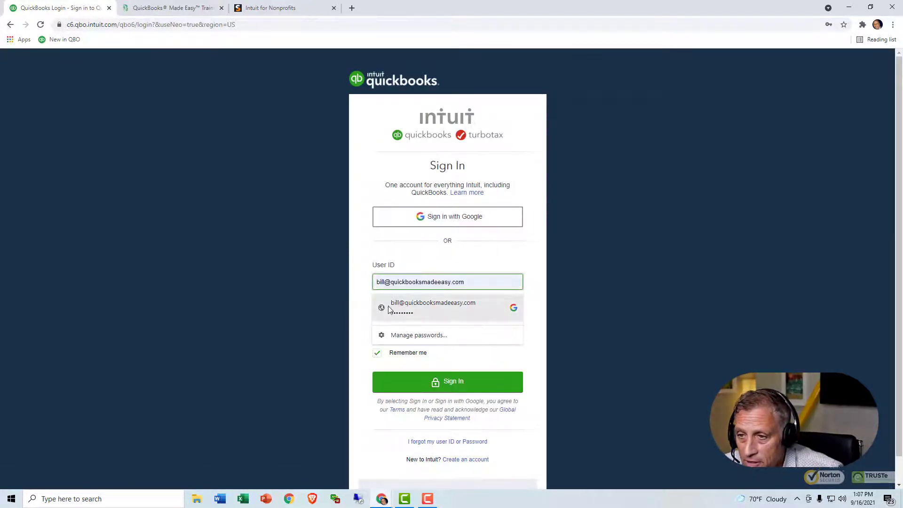
pyautogui.click(404, 308)
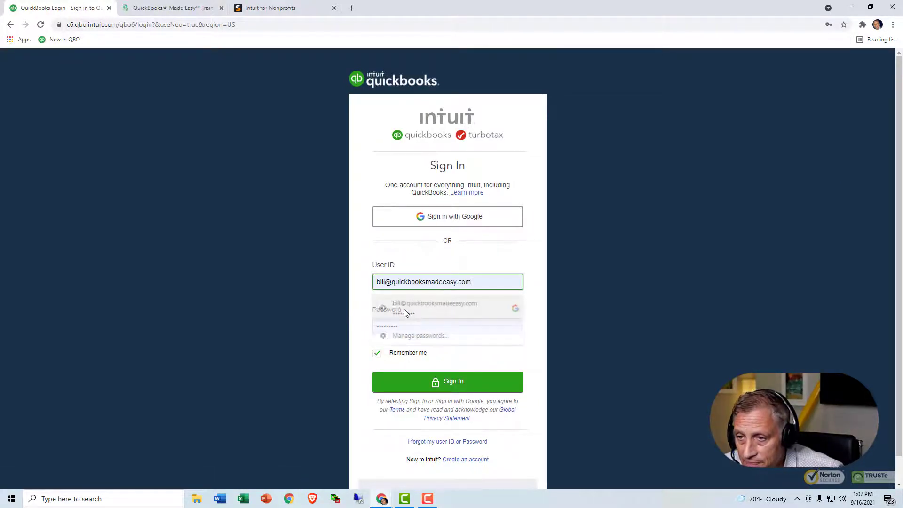
pyautogui.click(438, 388)
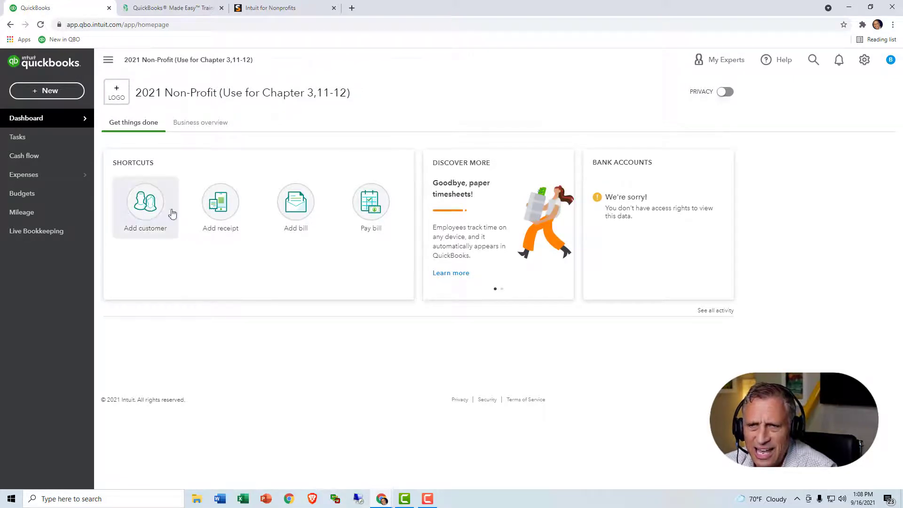
pyautogui.click(212, 209)
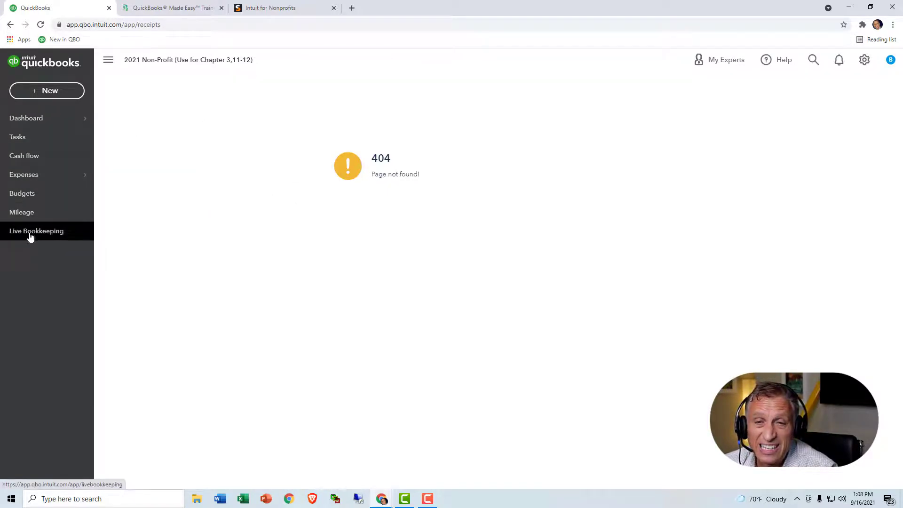
pyautogui.click(50, 92)
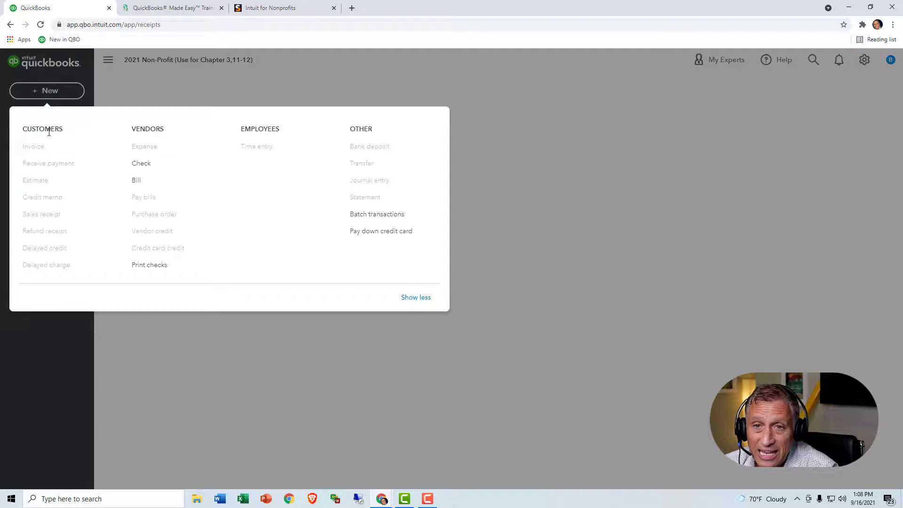
pyautogui.click(136, 181)
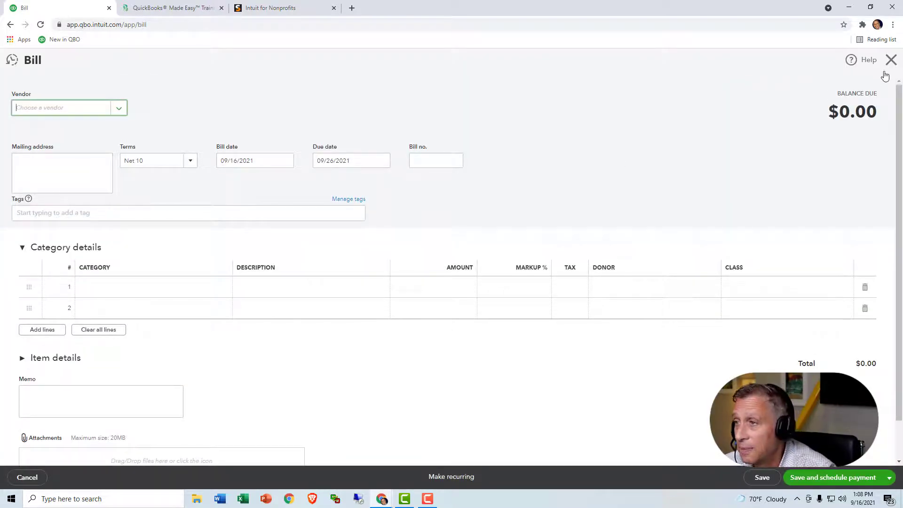
pyautogui.click(890, 60)
pyautogui.click(68, 93)
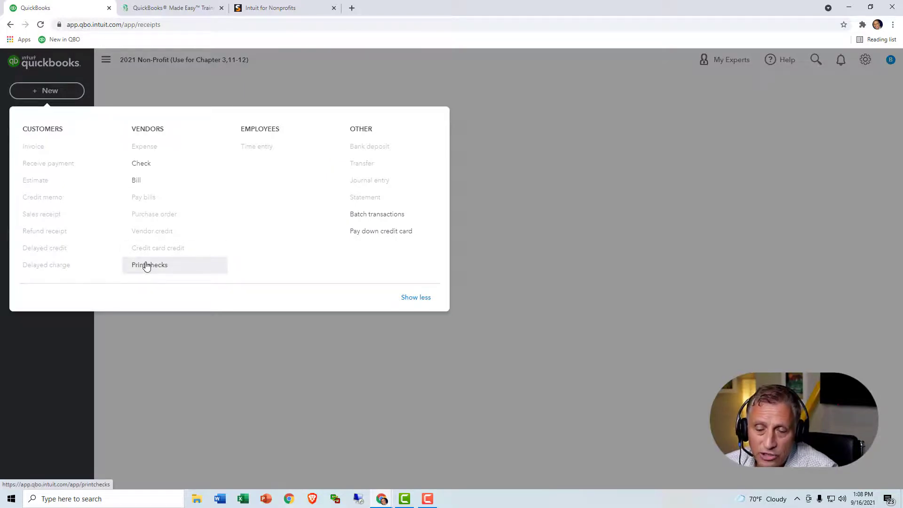
pyautogui.click(172, 94)
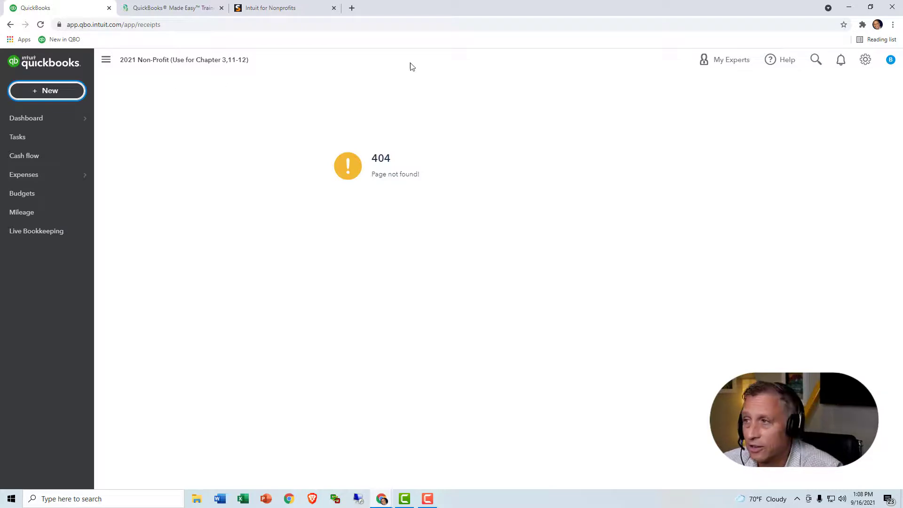
# Step: Sign out the AP clerk and sign in with the board member's saved credentials
pyautogui.click(889, 63)
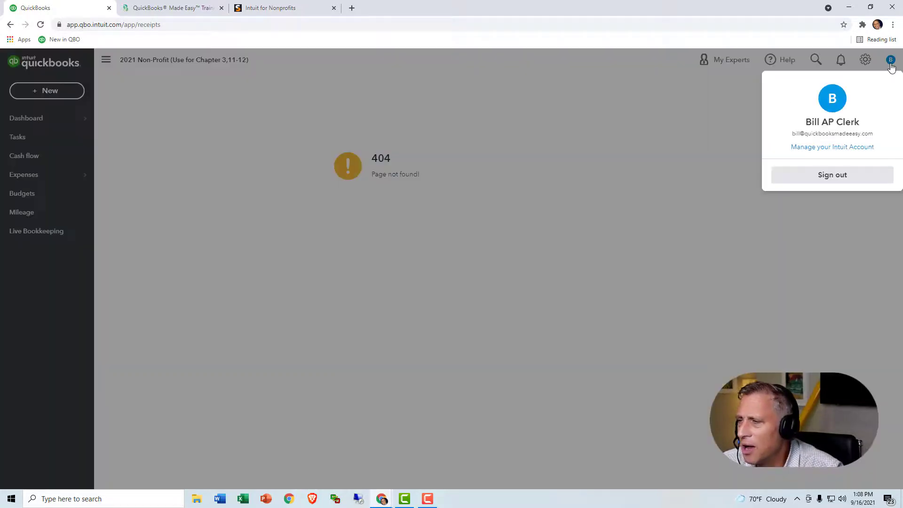
pyautogui.click(833, 175)
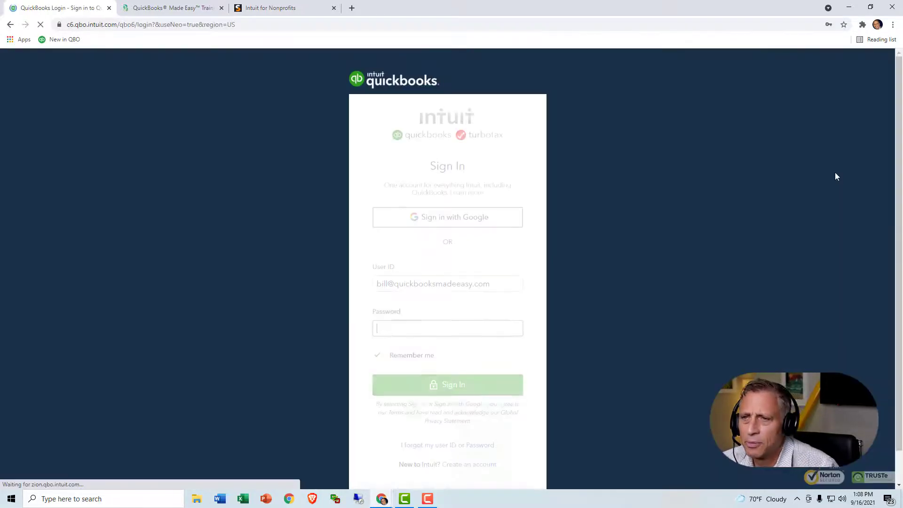
pyautogui.tripleClick(492, 284)
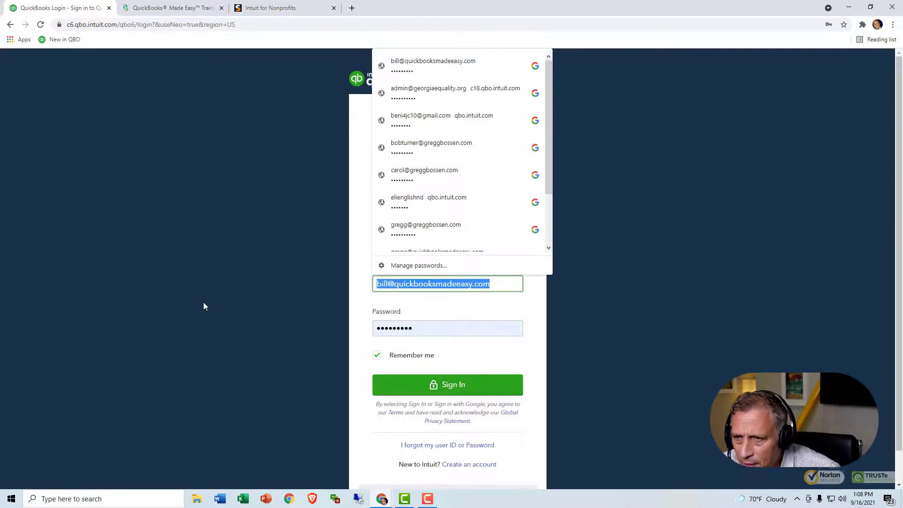
pyautogui.click(398, 149)
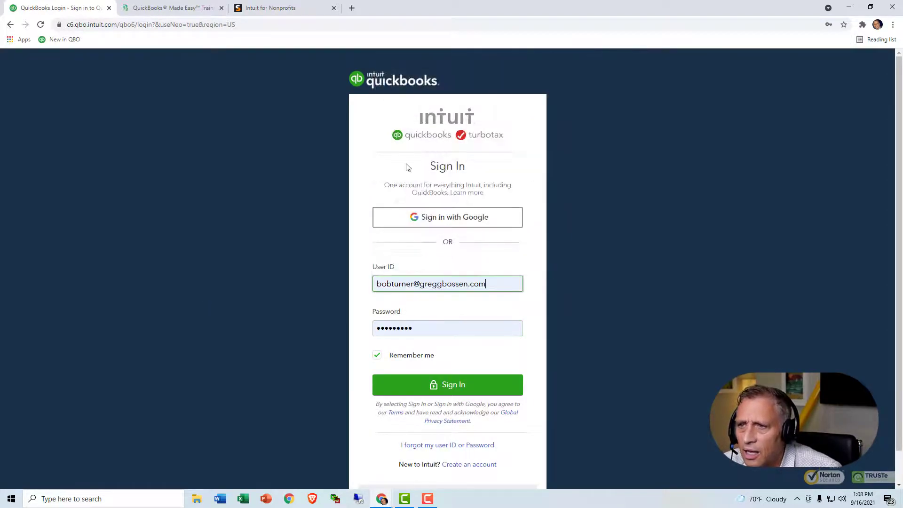
pyautogui.click(433, 386)
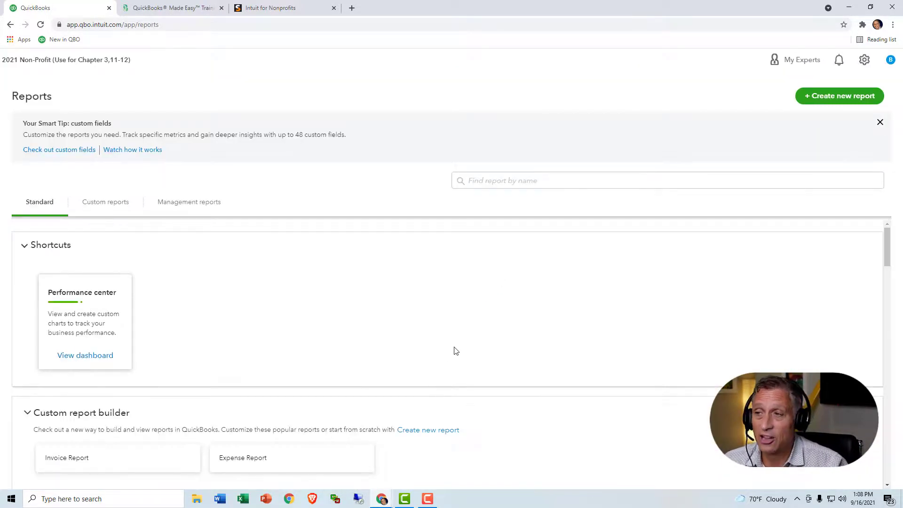
# Step: Scroll through the Reports list on the Reports page
pyautogui.scroll(-15, 455, 350)
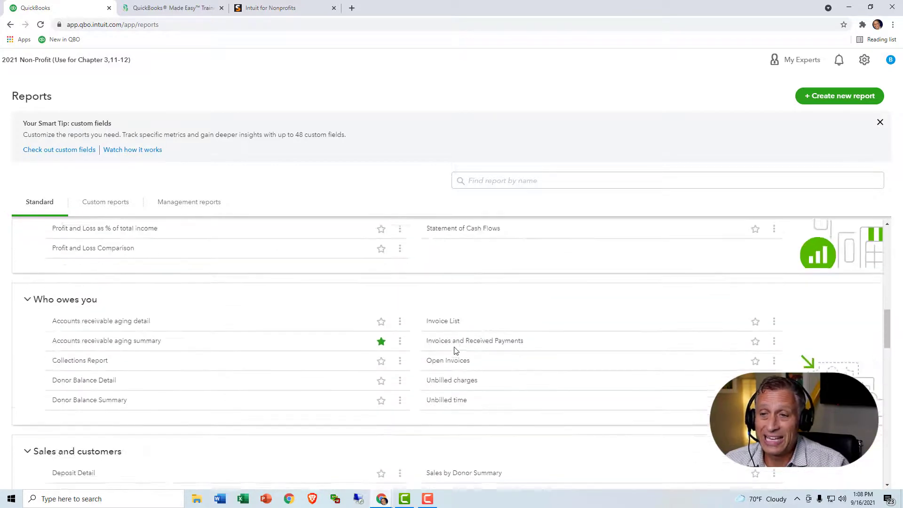
pyautogui.scroll(-3, 456, 350)
pyautogui.scroll(11, 455, 350)
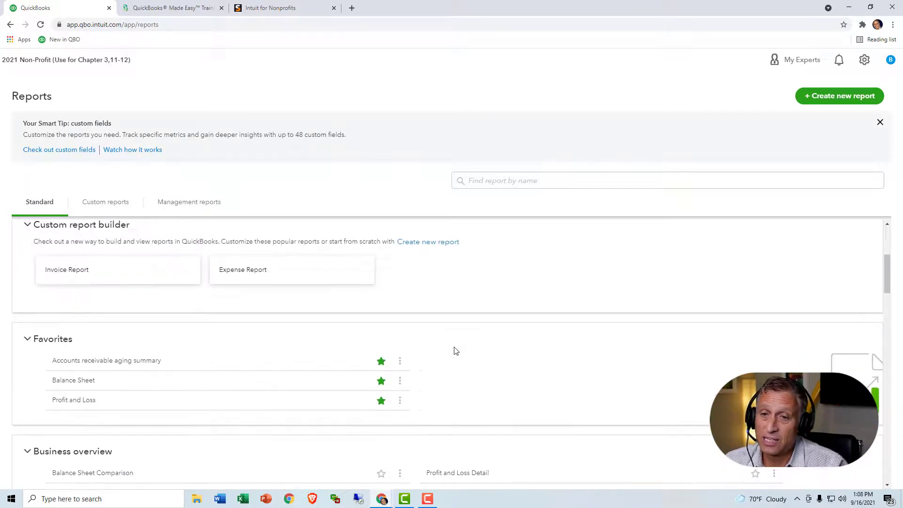
pyautogui.scroll(-1, 455, 351)
# Step: Open the Profit and Loss report and rerun it with the report period set to All Dates
pyautogui.click(68, 357)
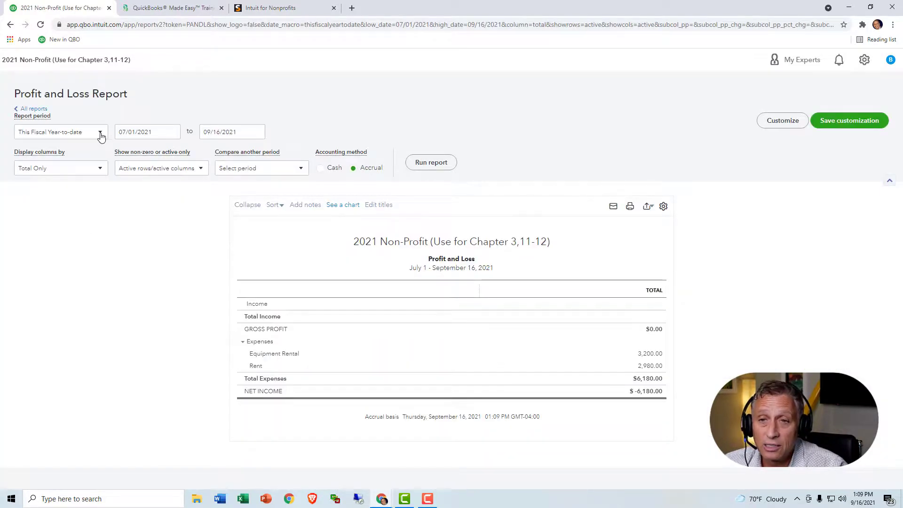
pyautogui.click(100, 136)
pyautogui.scroll(3, 94, 144)
pyautogui.click(85, 148)
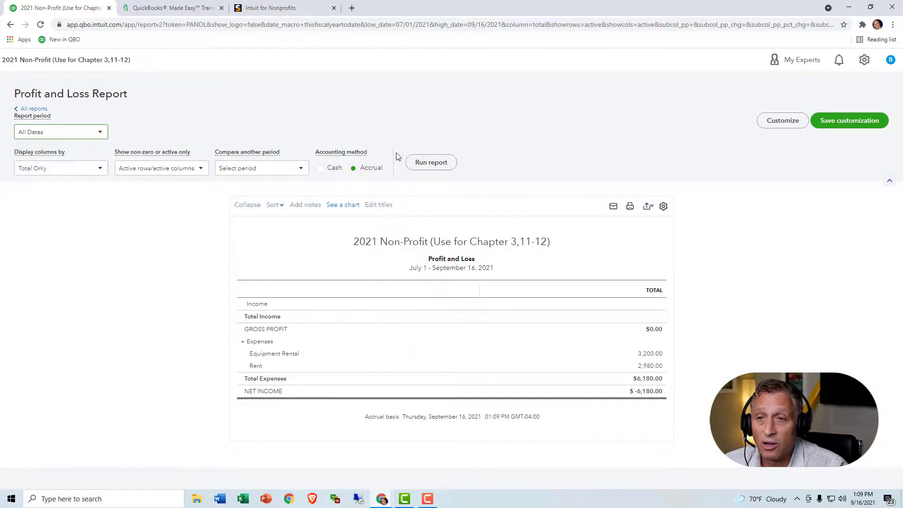
pyautogui.click(427, 164)
pyautogui.scroll(-3, 428, 170)
pyautogui.scroll(3, 428, 170)
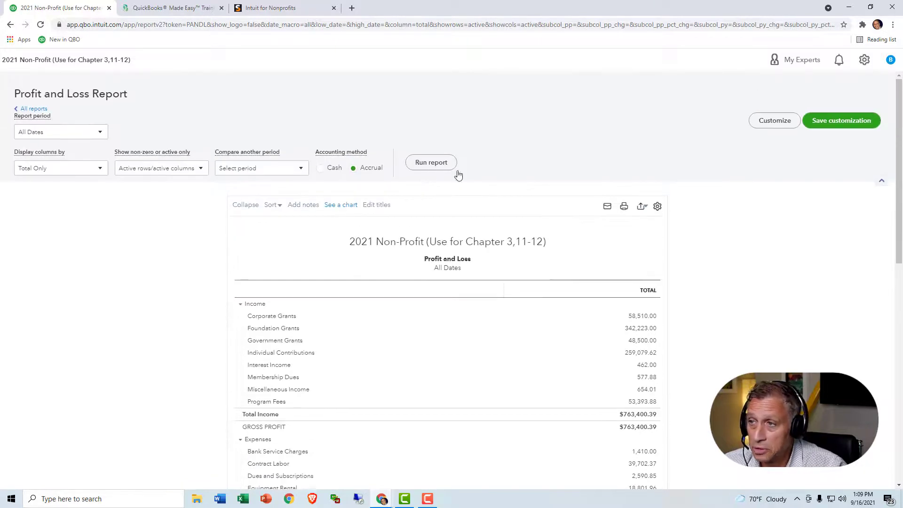
# Step: Open the report's Customize options and close them without making changes
pyautogui.click(755, 126)
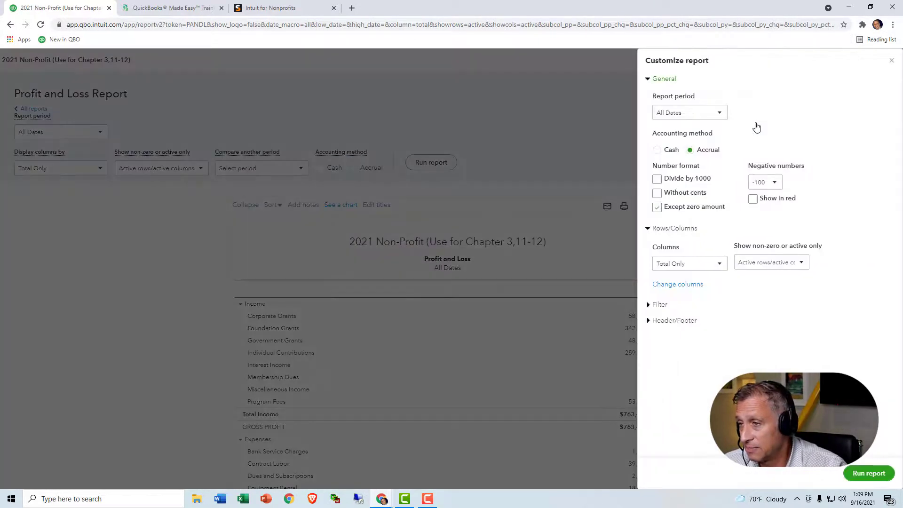
pyautogui.click(890, 61)
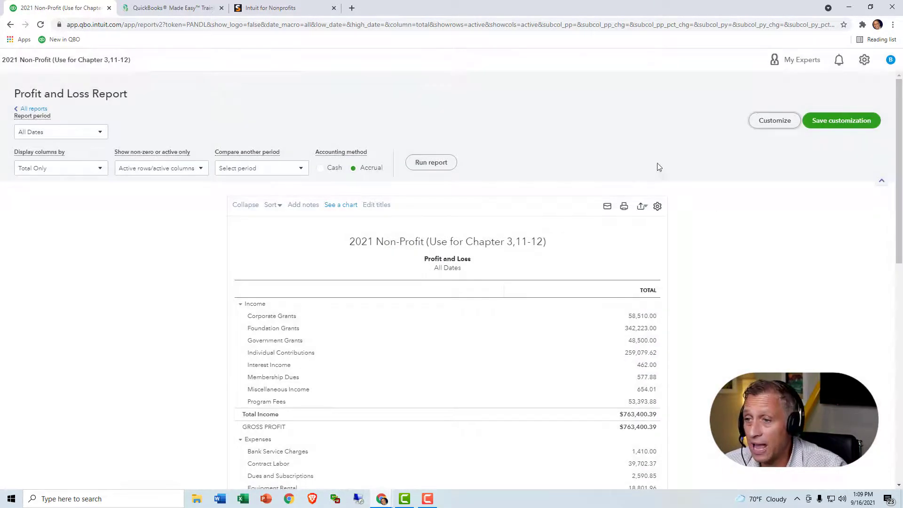
pyautogui.scroll(-4, 664, 176)
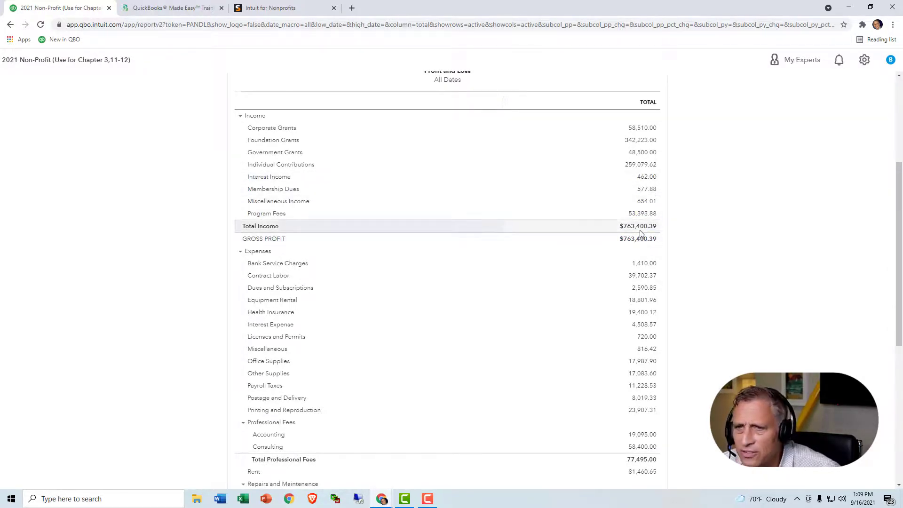
# Step: Open the Individual Contributions amount's Transaction Report and scroll through its rows
pyautogui.click(640, 165)
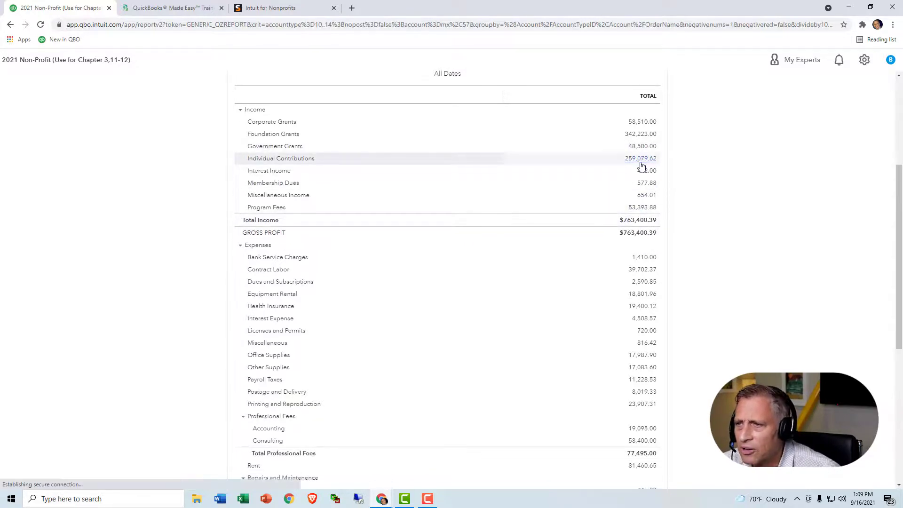
pyautogui.scroll(-5, 641, 190)
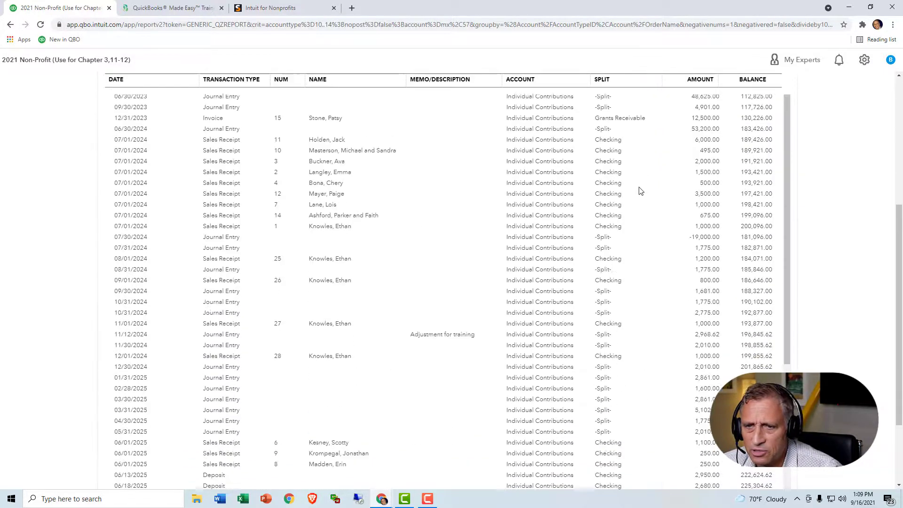
pyautogui.scroll(-3, 640, 190)
pyautogui.scroll(-1, 640, 193)
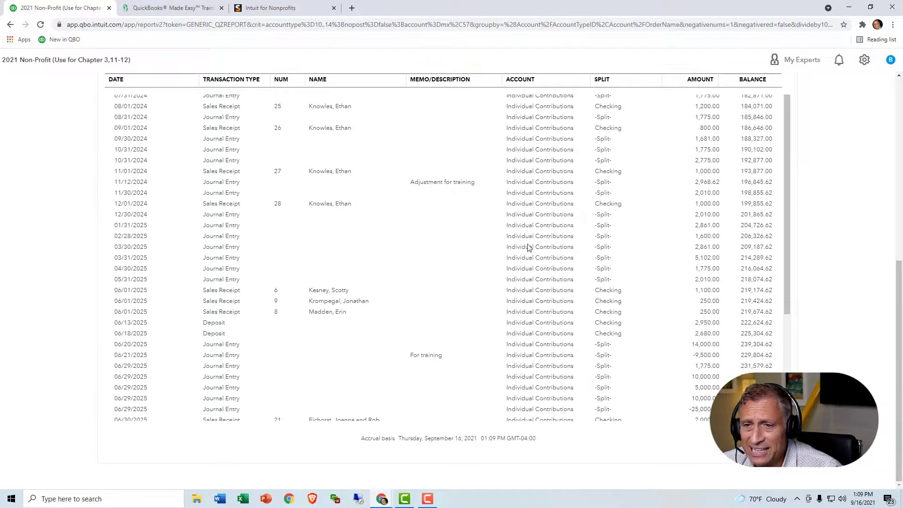
pyautogui.scroll(-2, 619, 296)
pyautogui.scroll(3, 620, 296)
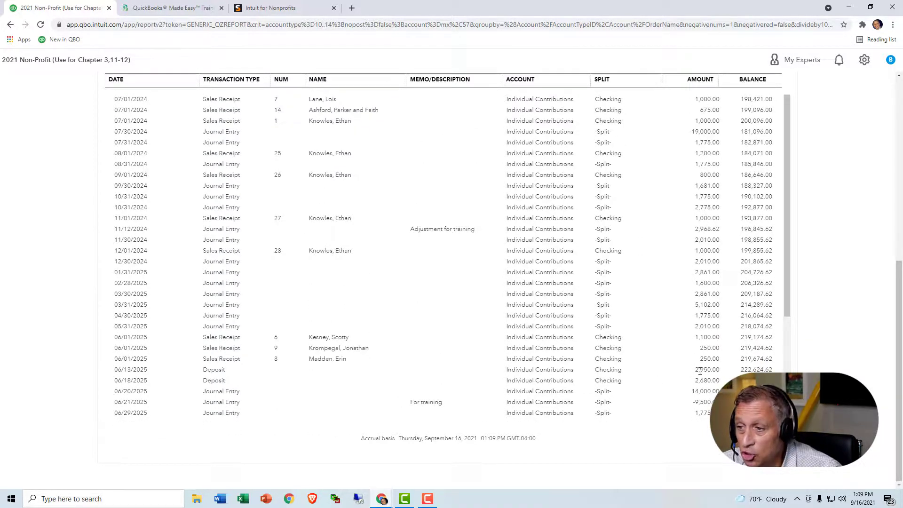
# Step: Highlight the account name and deposit amount on the 06/13/2025 row
pyautogui.tripleClick(568, 371)
pyautogui.click(701, 369)
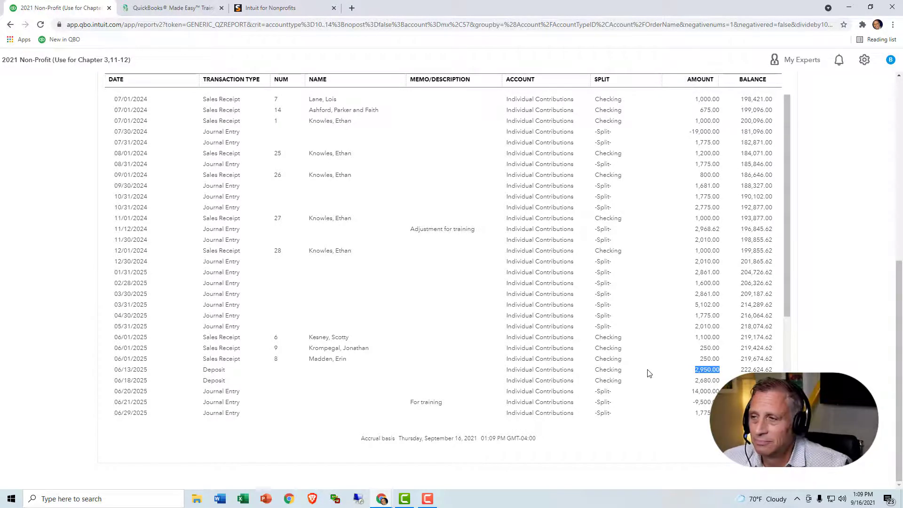
pyautogui.scroll(8, 655, 312)
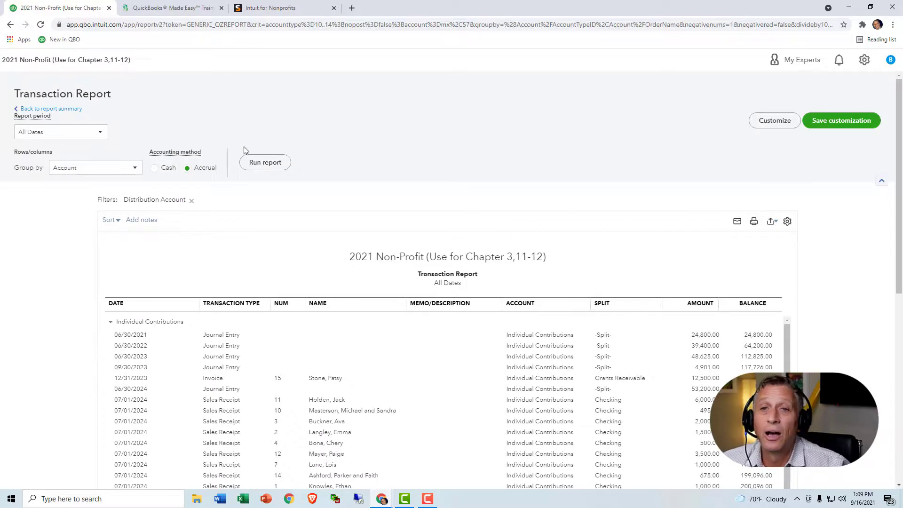
# Step: Return to the Profit and Loss summary, then switch to the QuickBooks Made Easy website tab
pyautogui.click(51, 109)
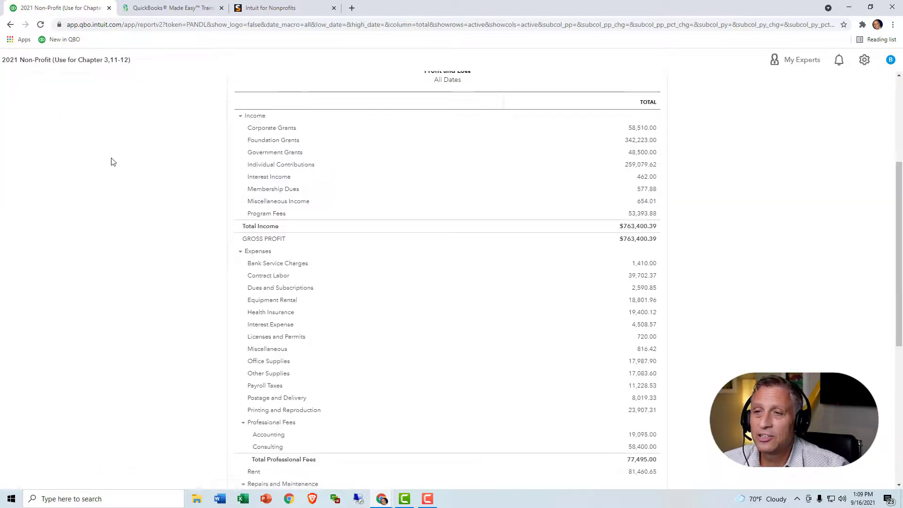
pyautogui.scroll(4, 159, 240)
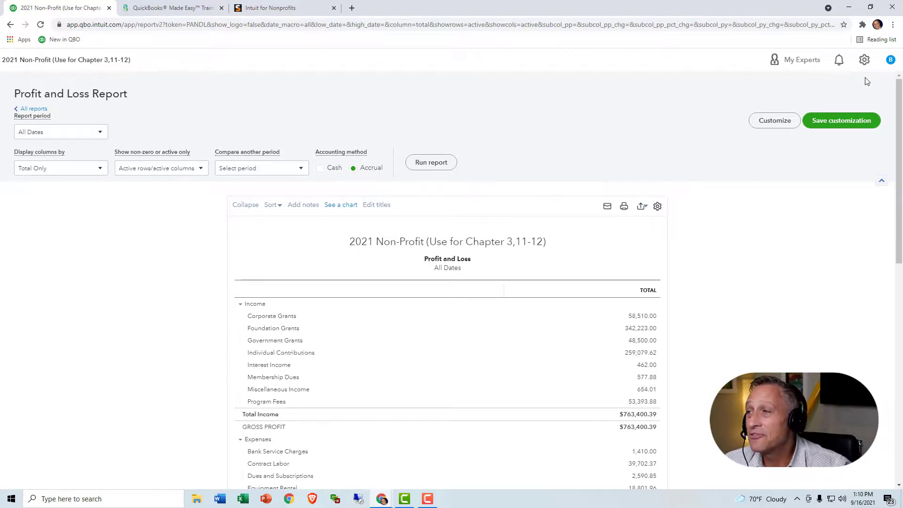
pyautogui.click(172, 10)
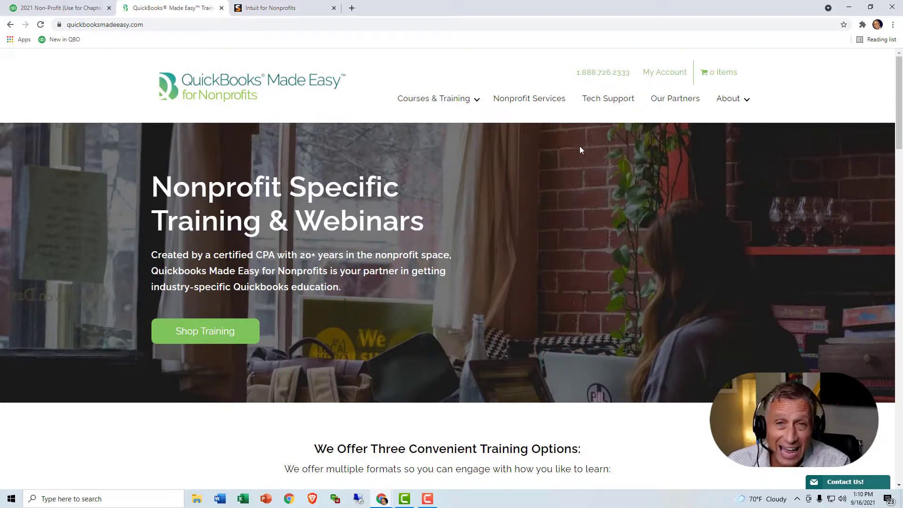
pyautogui.click(558, 103)
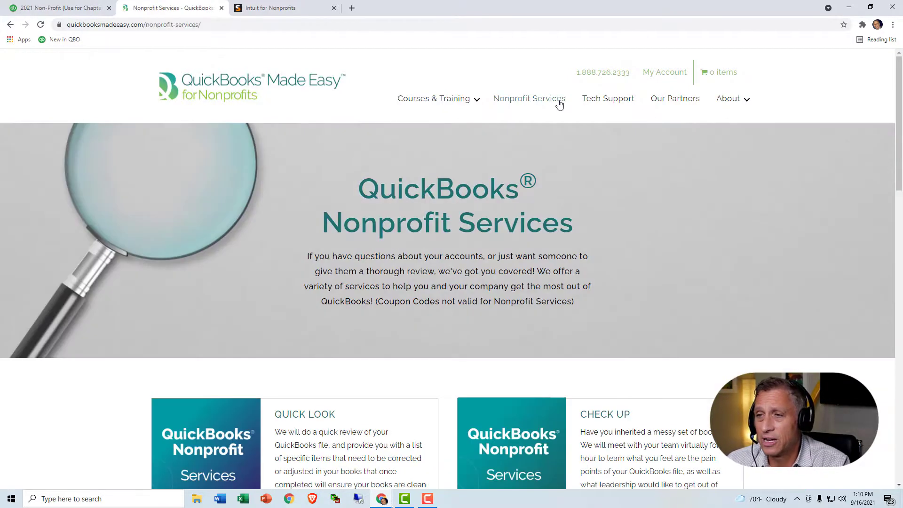
pyautogui.scroll(-9, 576, 136)
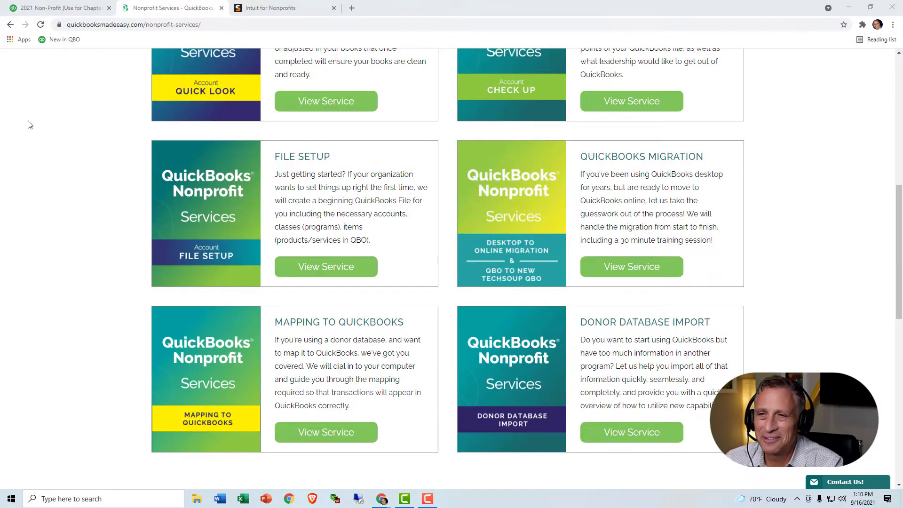
pyautogui.scroll(9, 254, 89)
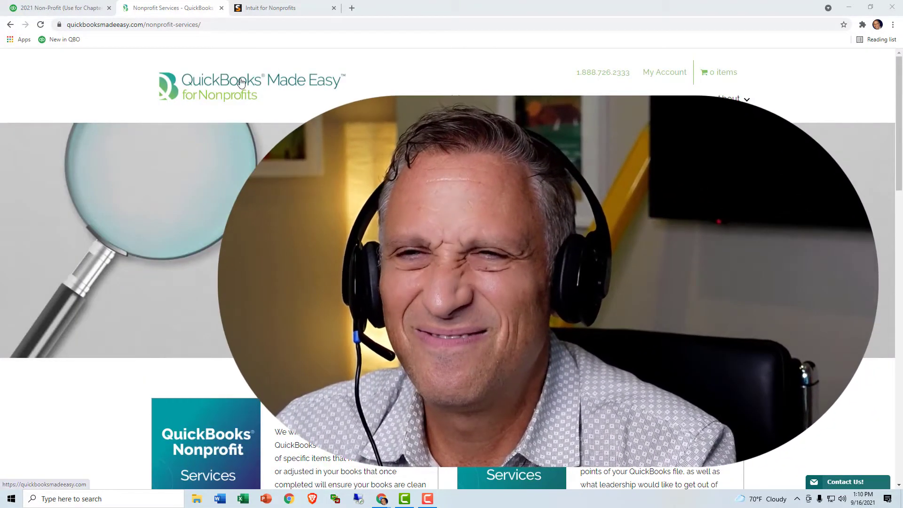
pyautogui.click(241, 82)
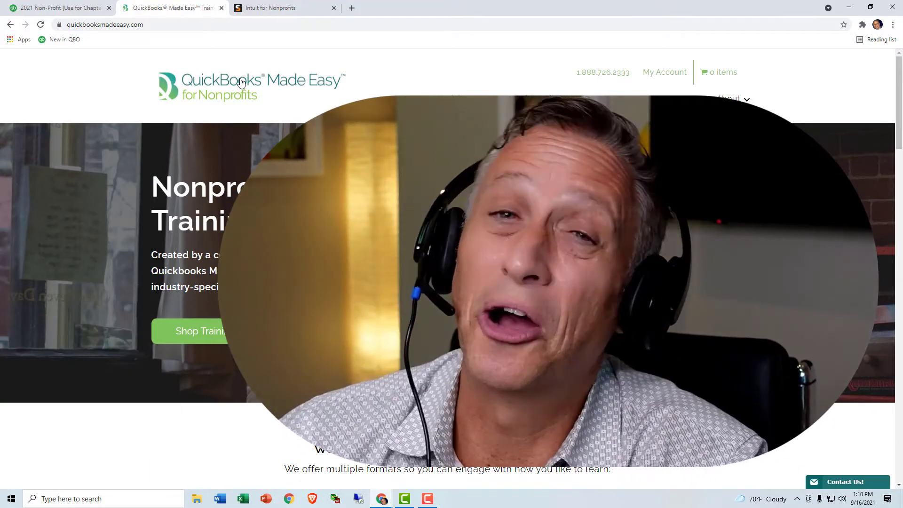